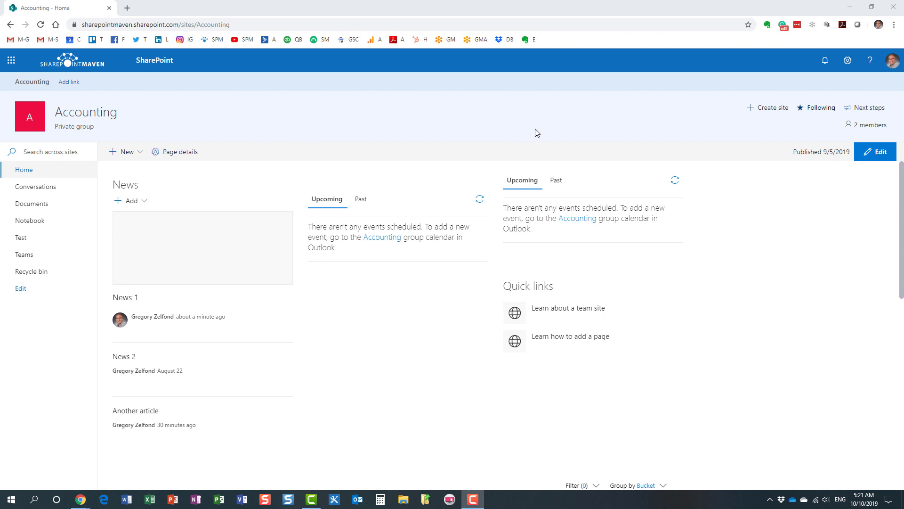
View the Accounting site's group membership and close the list.
left_click(871, 129)
left_click(871, 127)
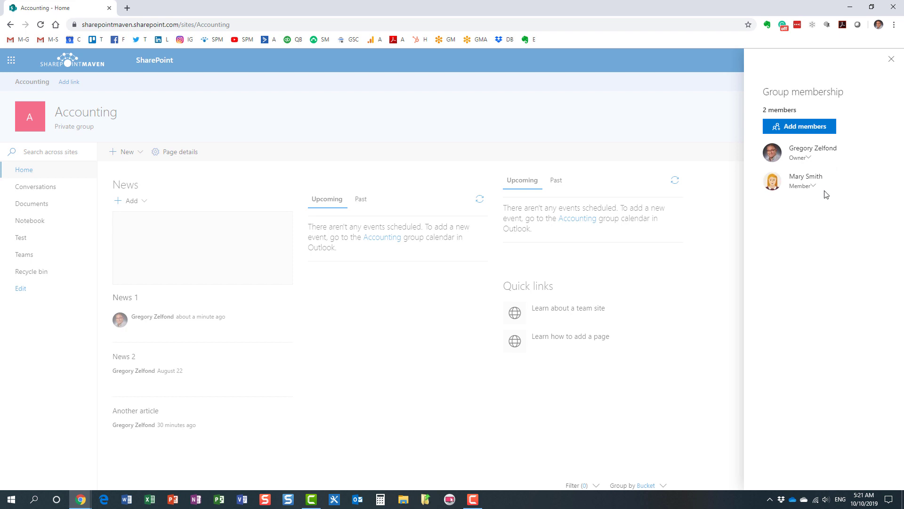
left_click(891, 59)
Check the owner and member groups in the Accounting site's permissions, closing the settings when done.
left_click(847, 61)
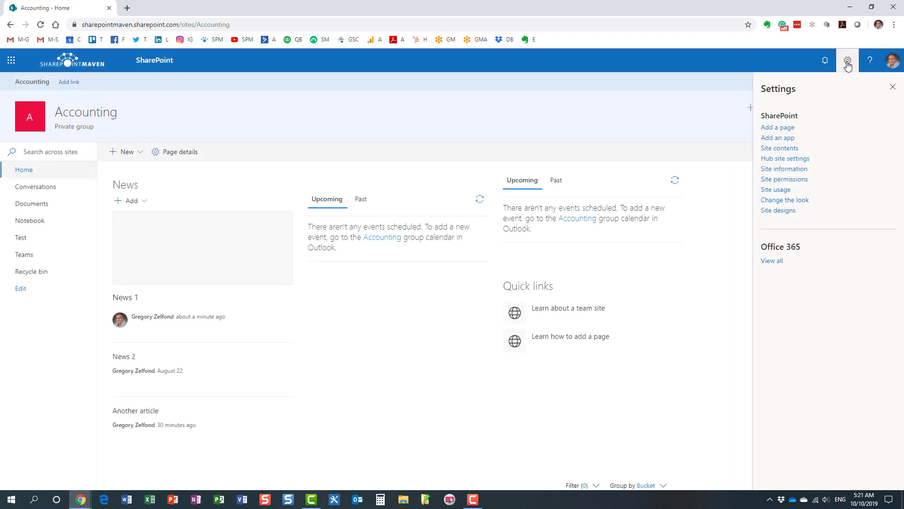
left_click(799, 181)
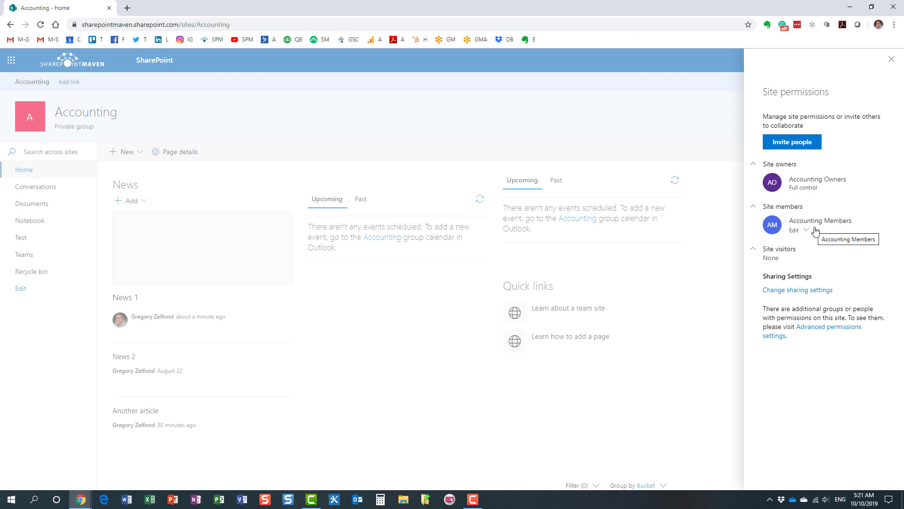
mouse_move(825, 226)
left_click(893, 61)
left_click(893, 88)
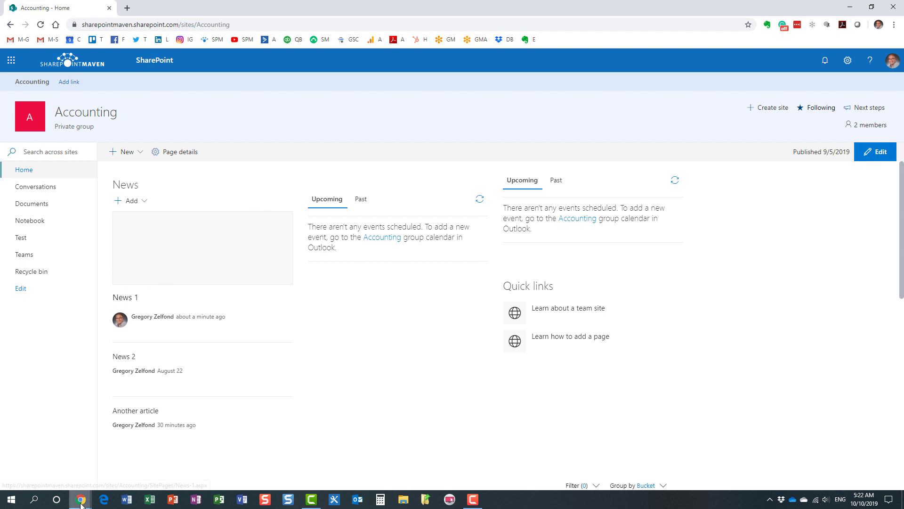
Switch to the member's incognito browser window and check the site permissions option for adding members to the group.
left_click(156, 469)
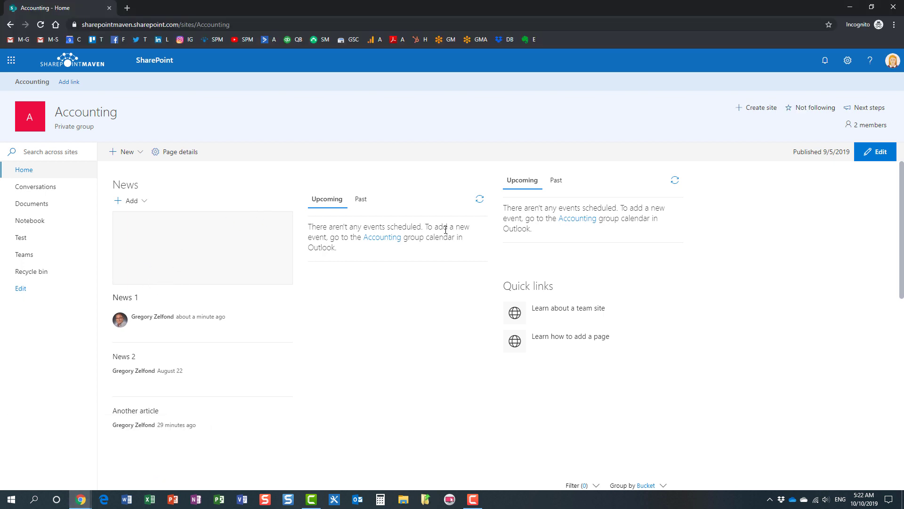
left_click(851, 68)
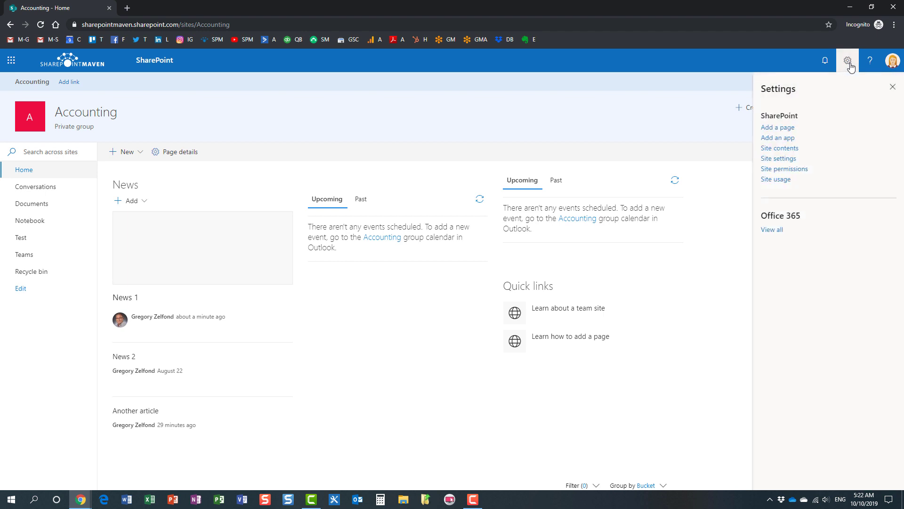
left_click(799, 171)
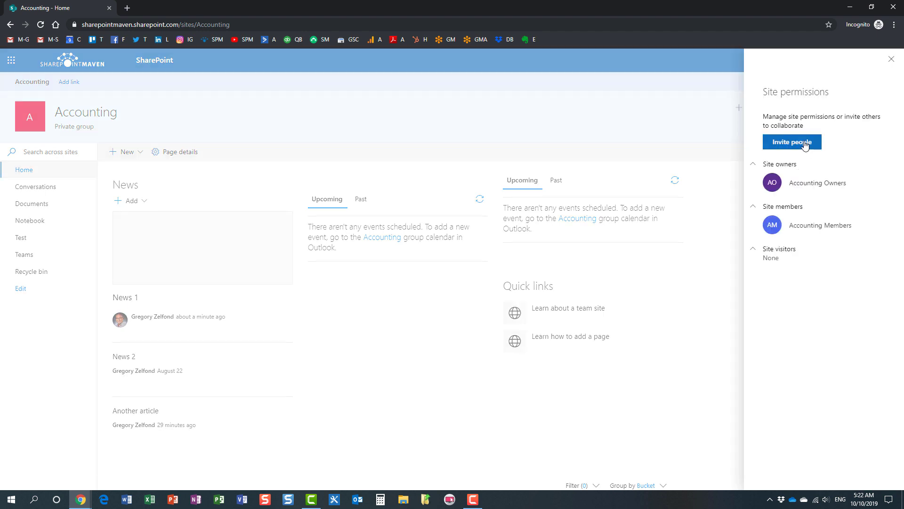
left_click(805, 146)
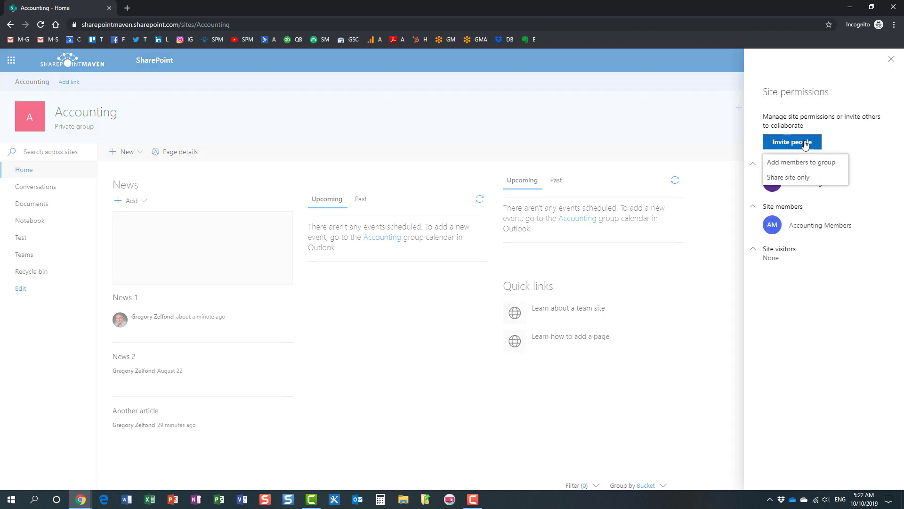
left_click(828, 169)
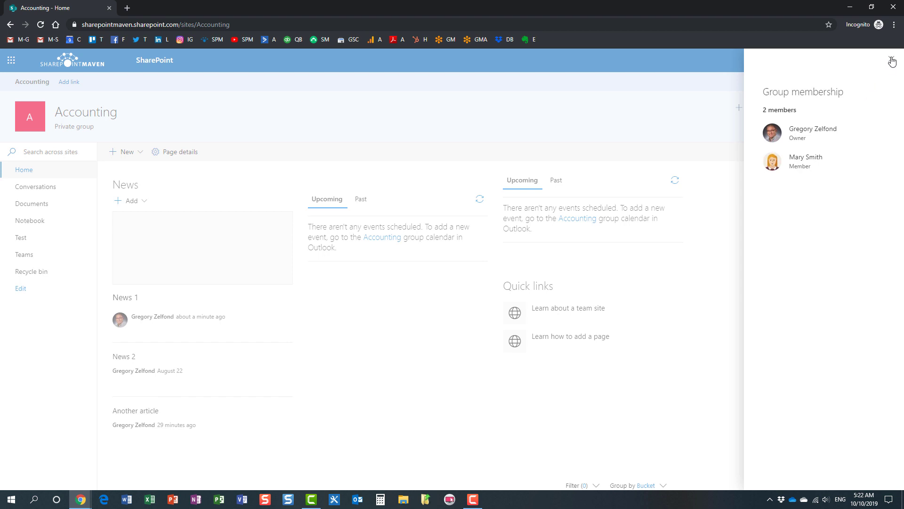
left_click(892, 60)
Share only the Accounting site with another user from the directory as the member, without sending an email, and close the settings.
left_click(784, 169)
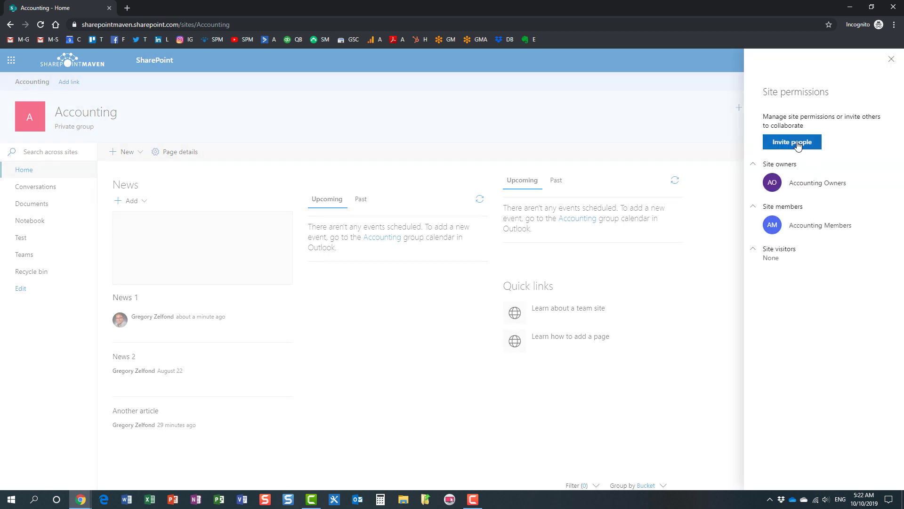
left_click(798, 143)
left_click(794, 177)
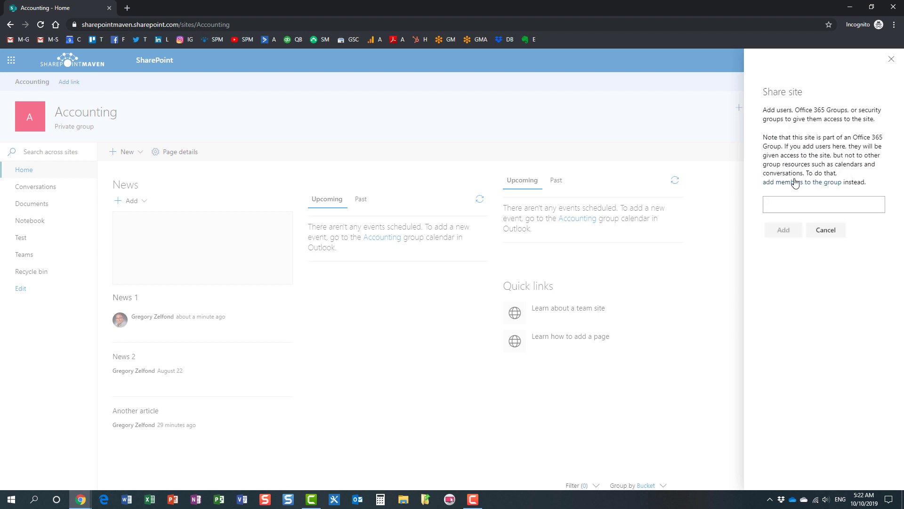
left_click(788, 202)
type("john")
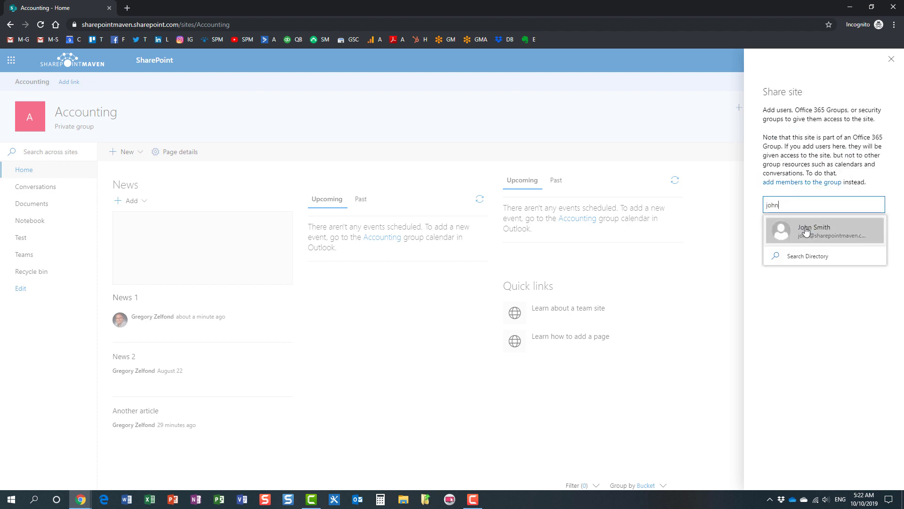
left_click(806, 227)
left_click(784, 257)
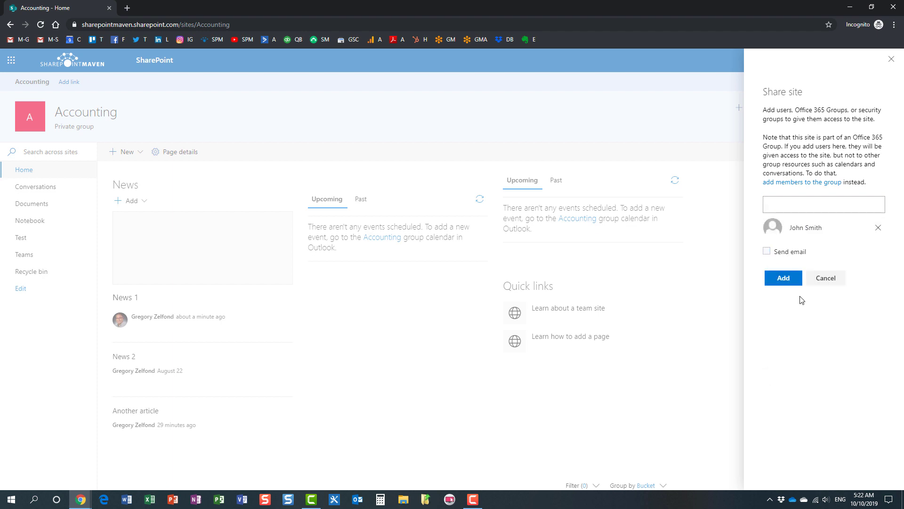
left_click(790, 278)
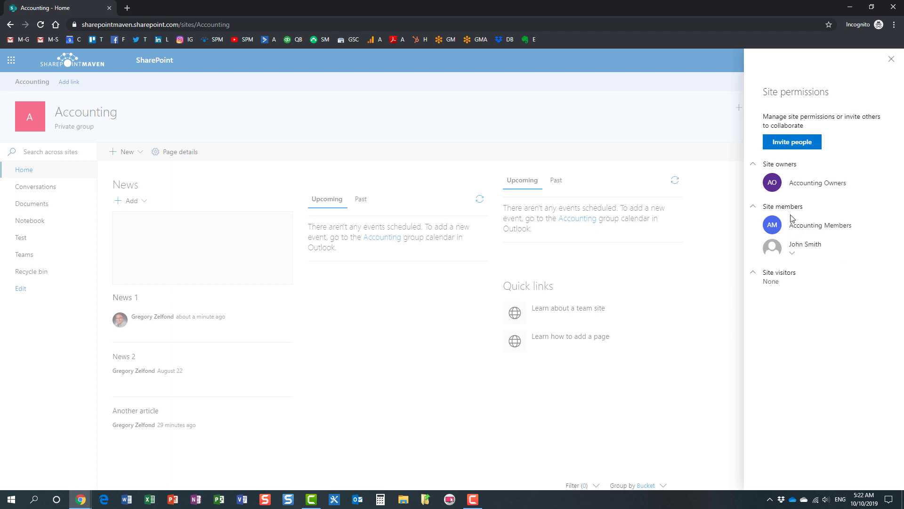
mouse_move(805, 229)
left_click(890, 63)
left_click(892, 86)
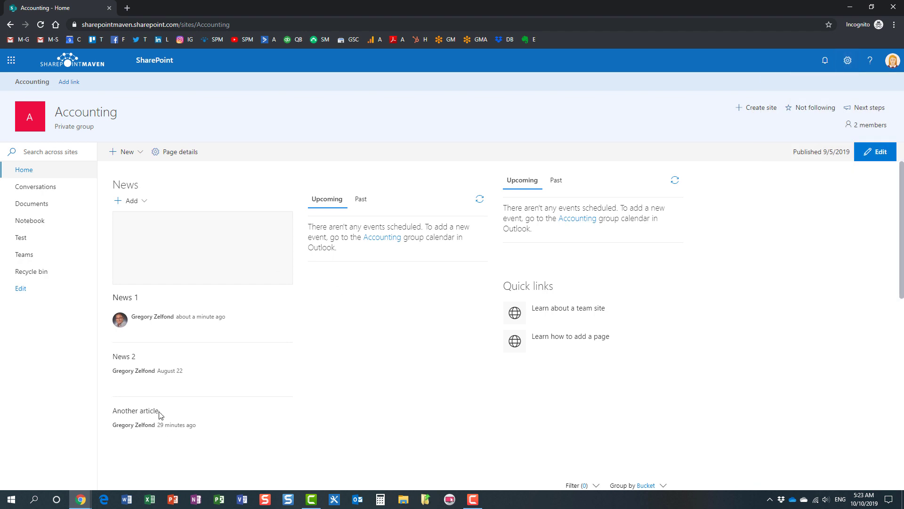
Switch to the site owner's browser window and check the newly added user under the site members in the permissions.
mouse_move(80, 499)
left_click(65, 468)
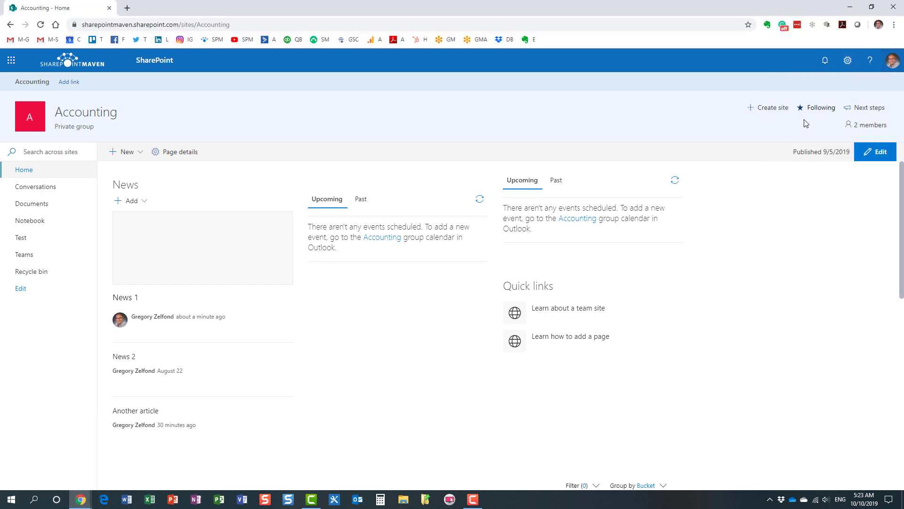
left_click(847, 61)
left_click(799, 180)
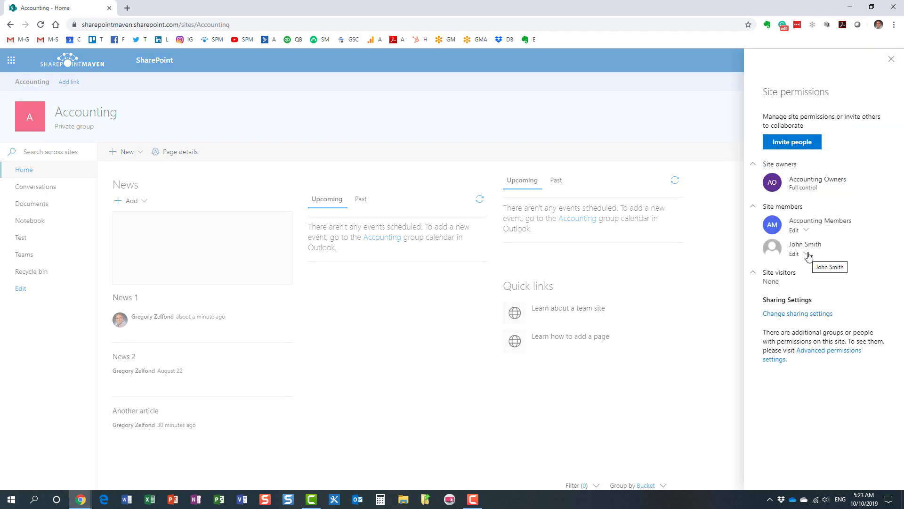
left_click(891, 60)
left_click(892, 88)
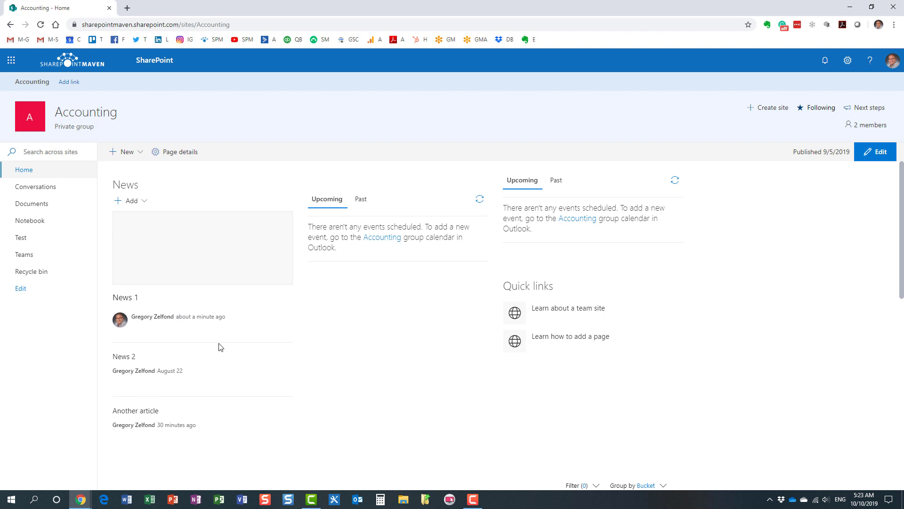
Back in the member's incognito window, view the actions available for the Project Management folder in Documents and return to Home.
mouse_move(80, 500)
left_click(152, 466)
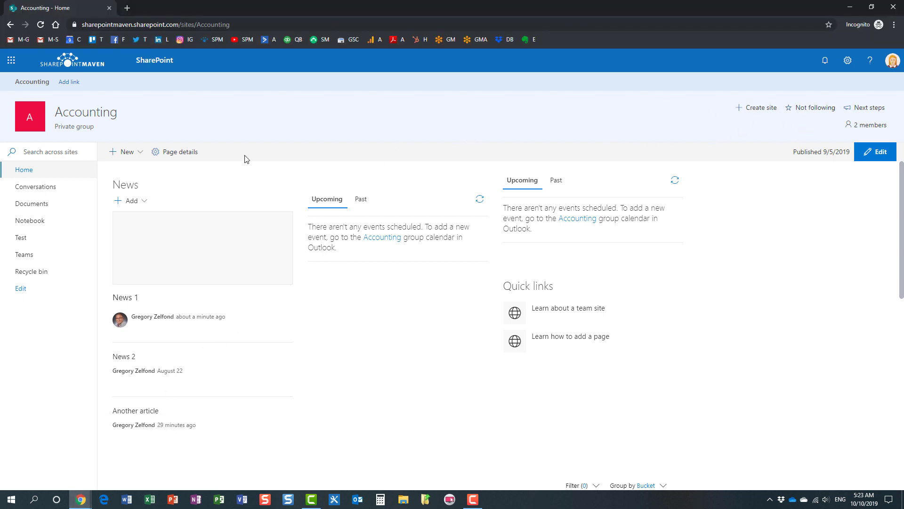
left_click(46, 208)
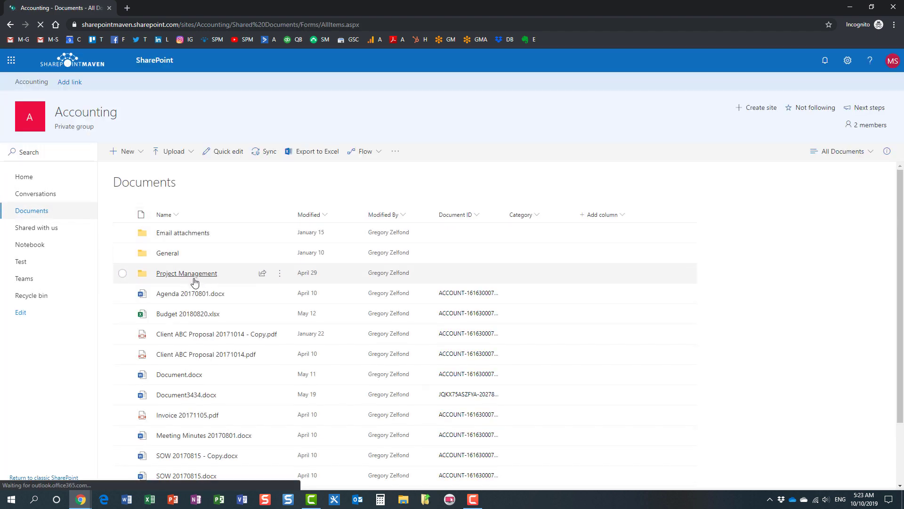
right_click(184, 279)
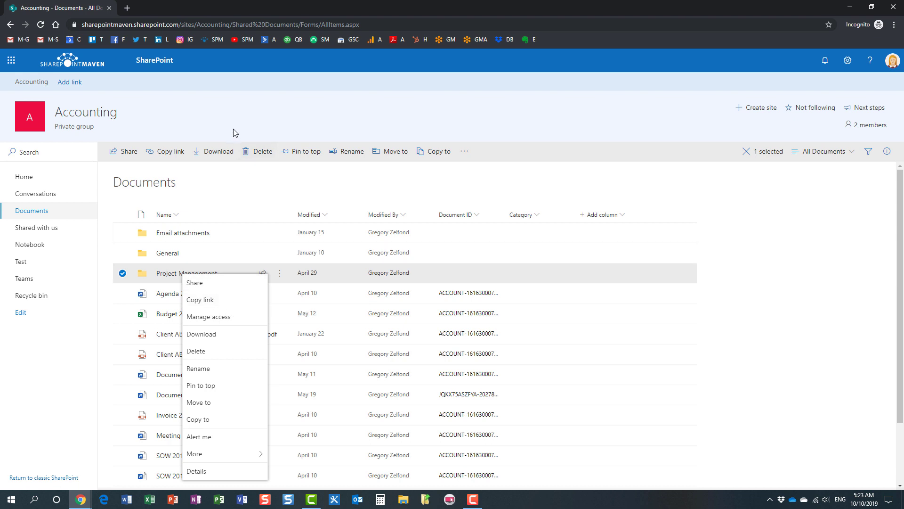
left_click(26, 177)
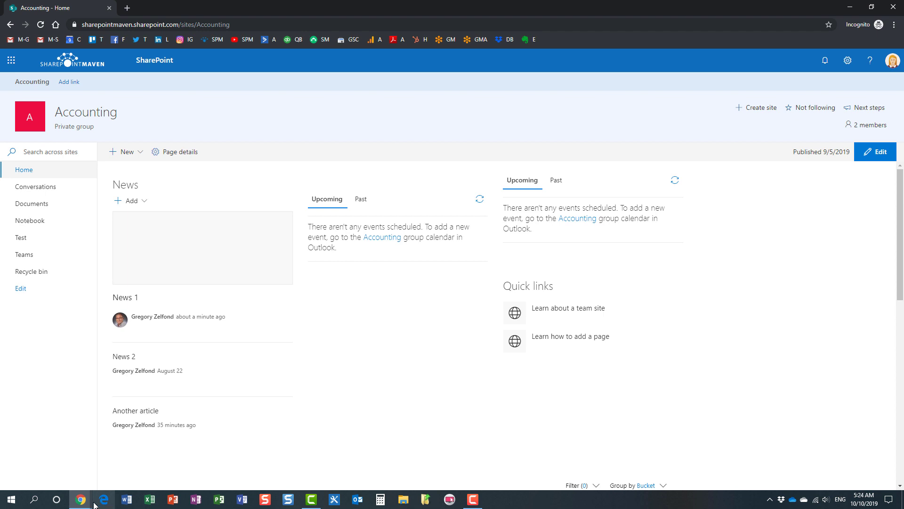
From the site owner's window, remove the individually added user from the site members and close the settings.
mouse_move(80, 499)
left_click(66, 468)
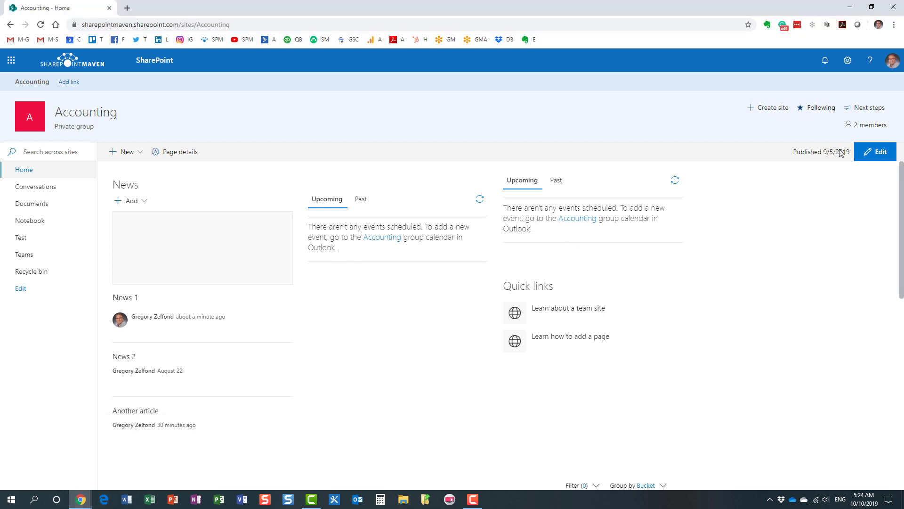
left_click(847, 61)
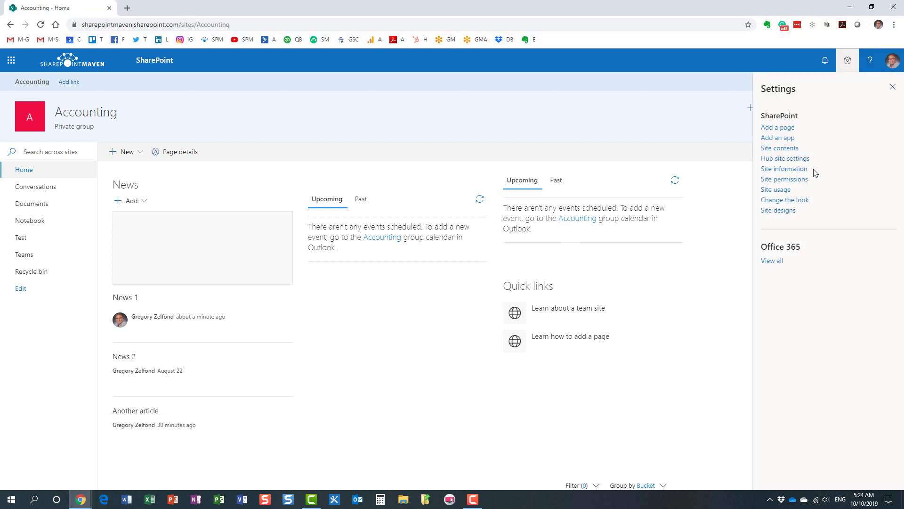
left_click(801, 178)
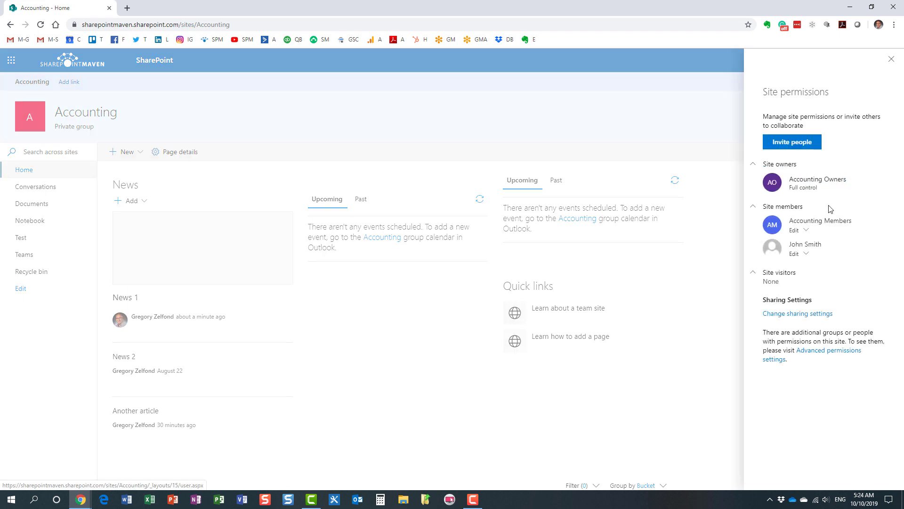
left_click(804, 253)
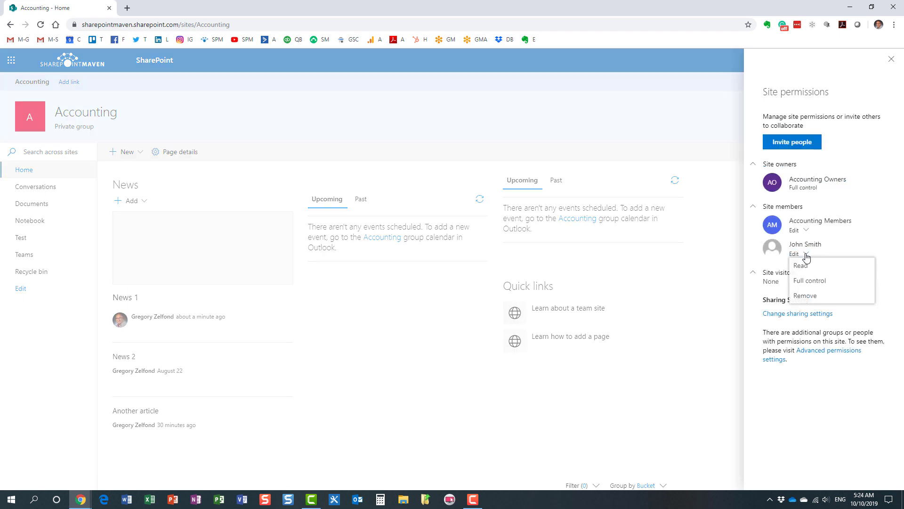
left_click(818, 296)
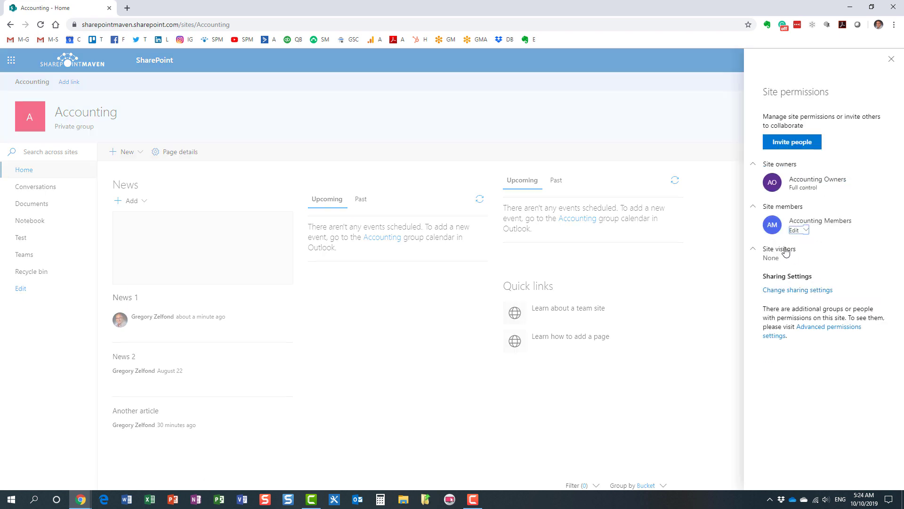
left_click(892, 60)
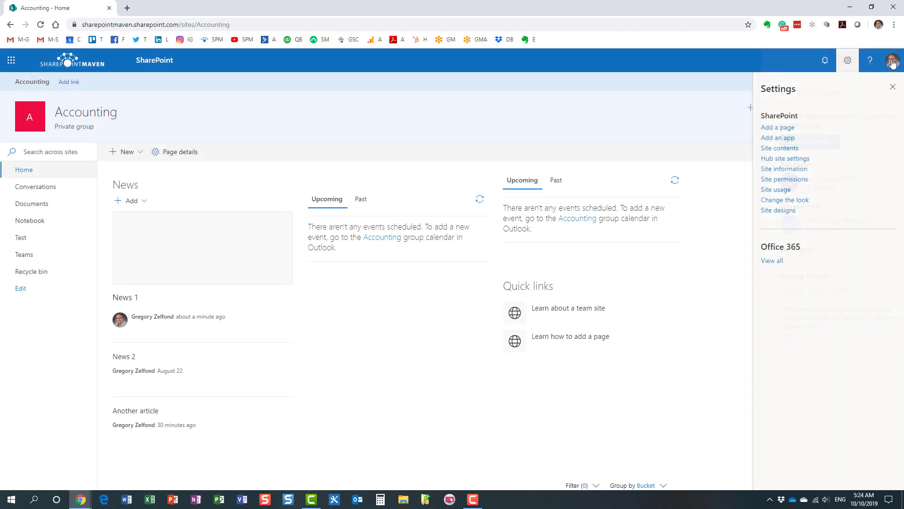
left_click(892, 86)
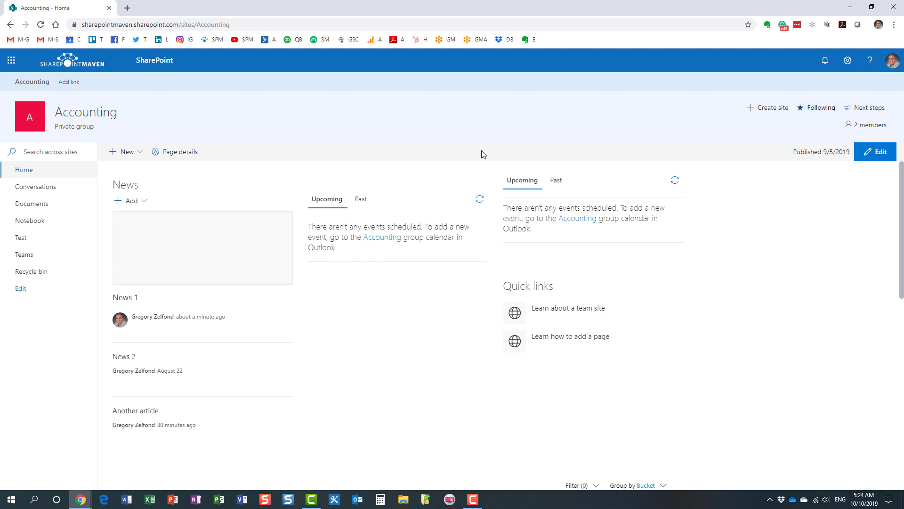
Review the site sharing settings for sharing permissions and access requests, leaving them without saving.
left_click(847, 61)
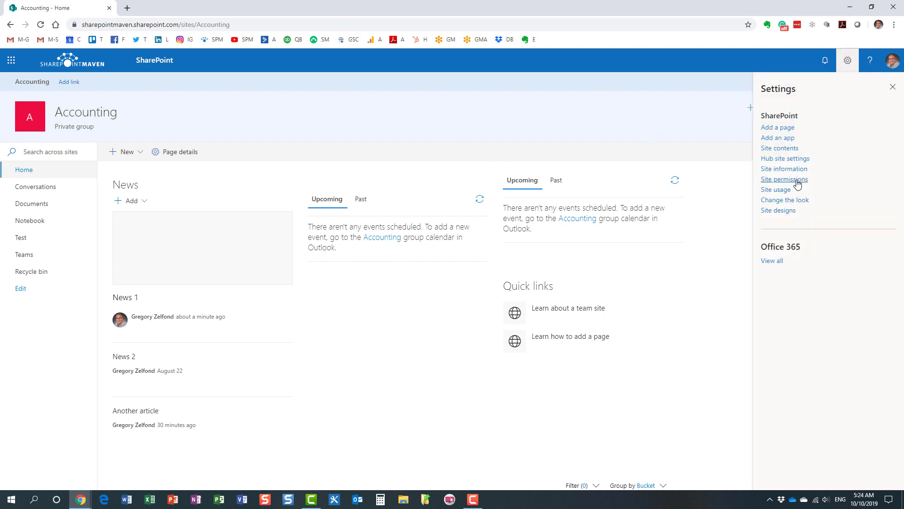
left_click(796, 183)
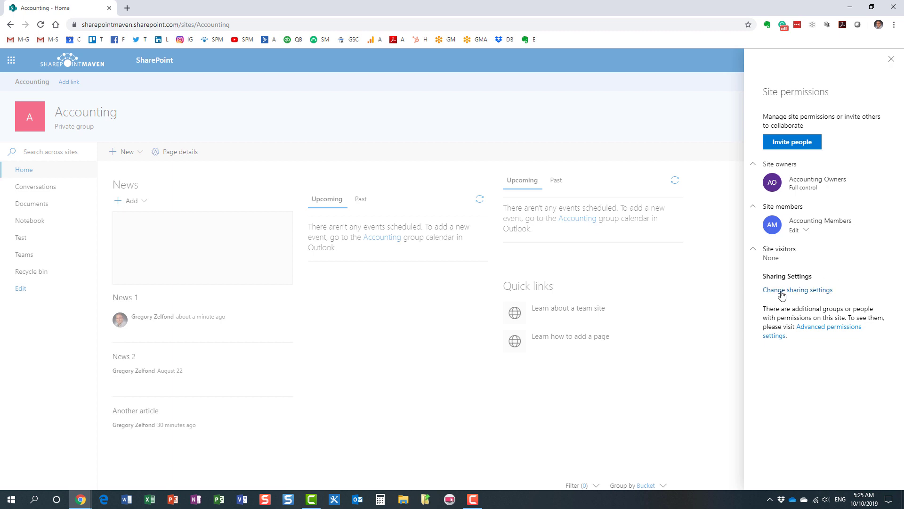
left_click(812, 290)
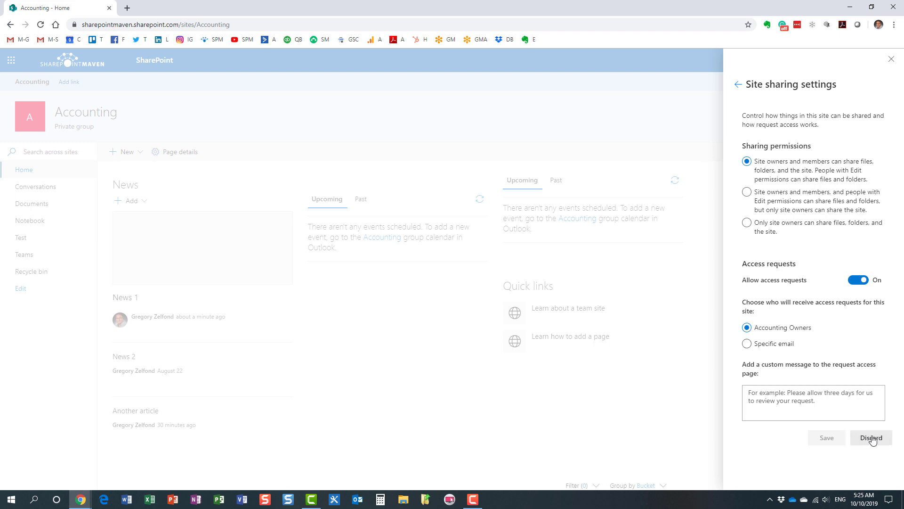
left_click(738, 85)
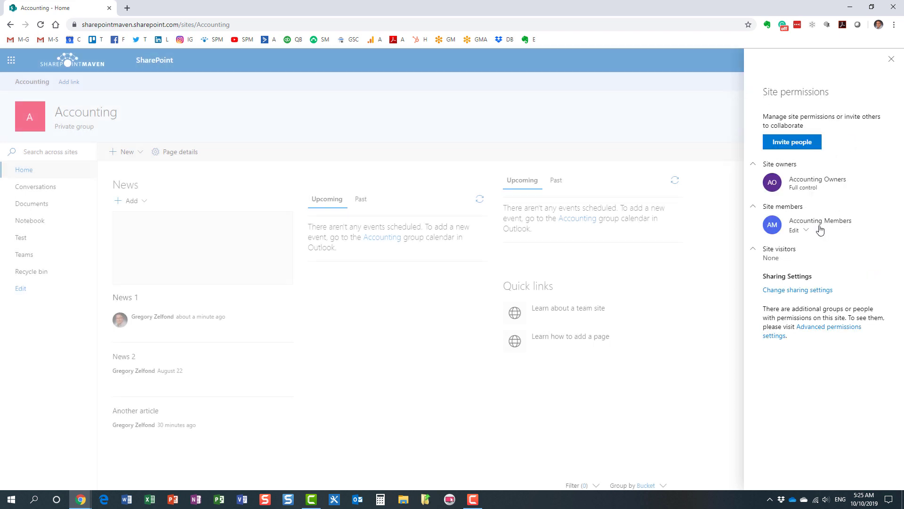
Review the Access Requests Settings in the site's advanced permissions, cancel without changes and return to Home.
left_click(818, 331)
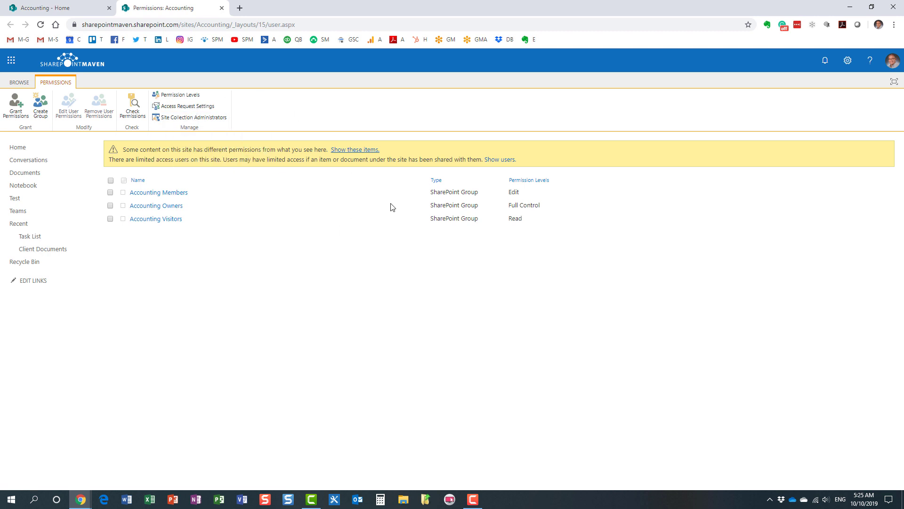
left_click(198, 109)
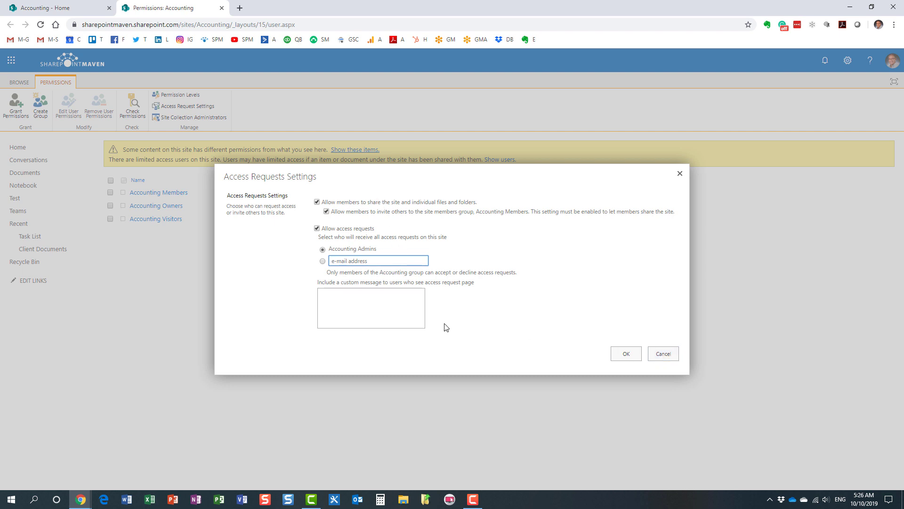
left_click(661, 357)
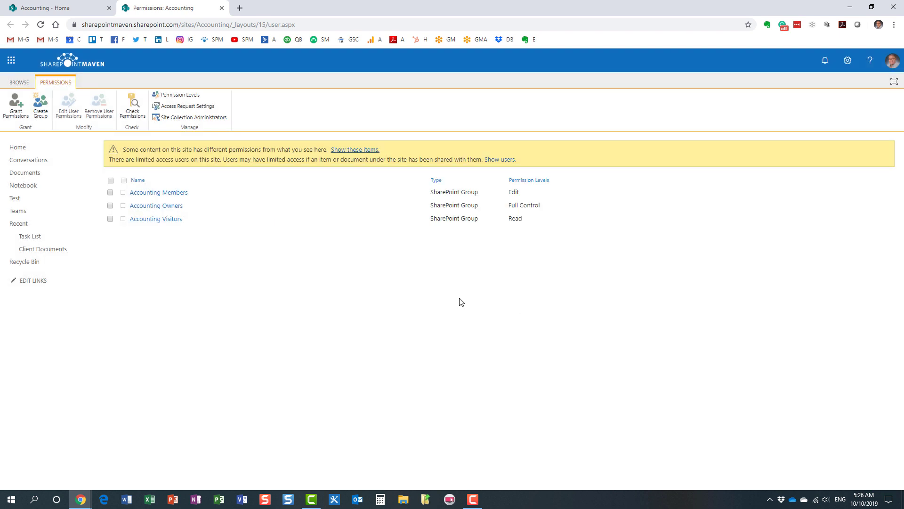
left_click(18, 148)
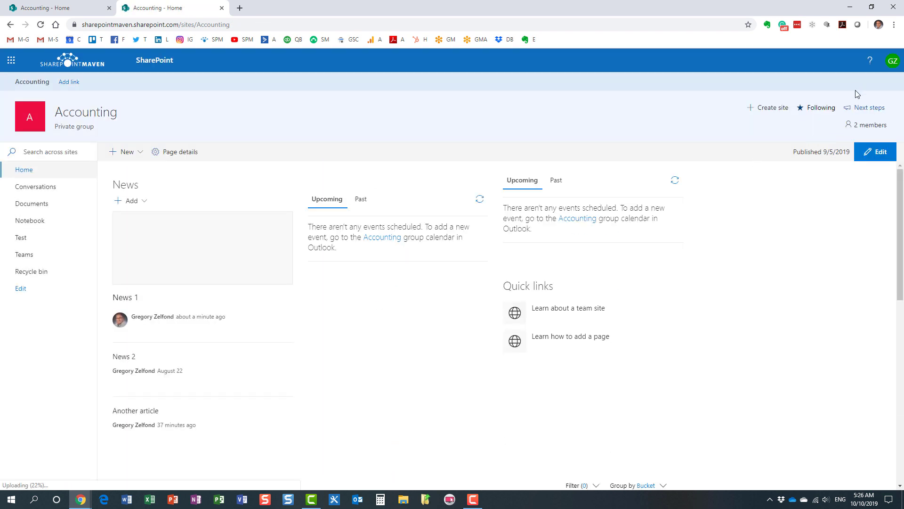
In the site sharing settings, set sharing permissions so only site owners can share files, folders, and the site.
left_click(847, 61)
left_click(797, 179)
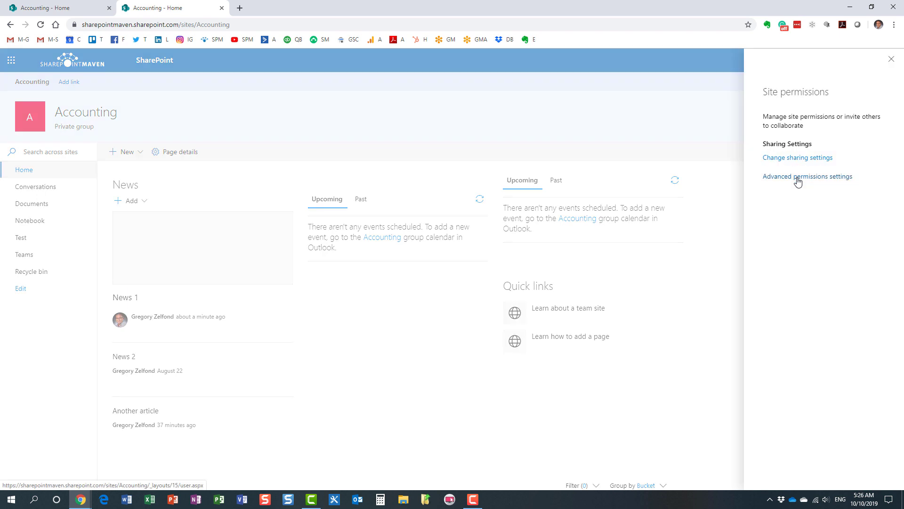
left_click(809, 289)
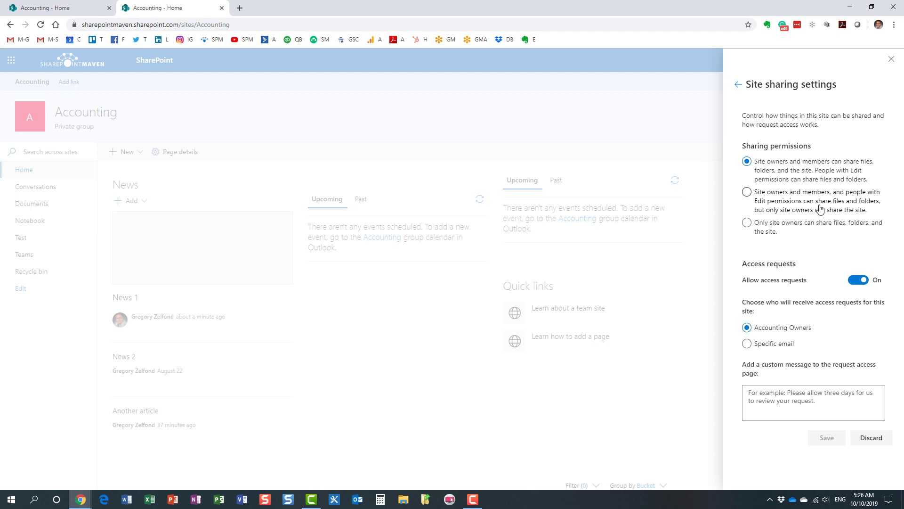
left_click(747, 193)
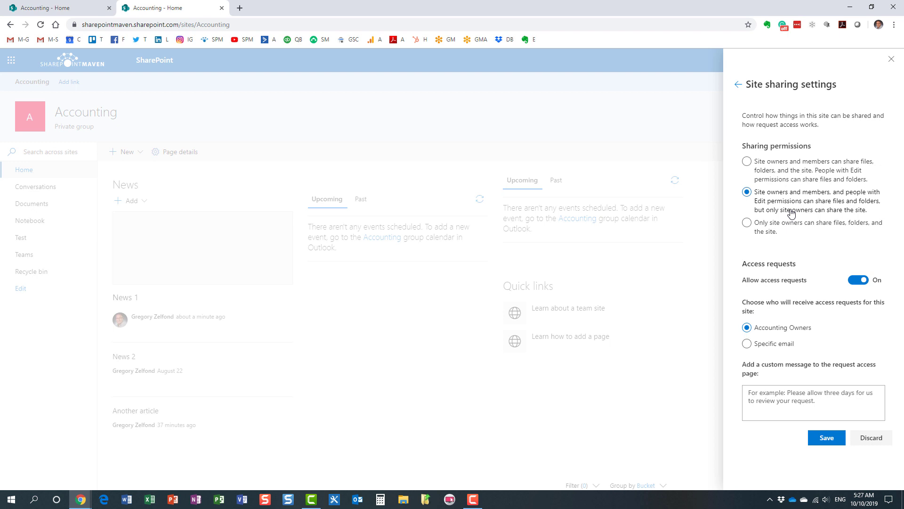
left_click(747, 223)
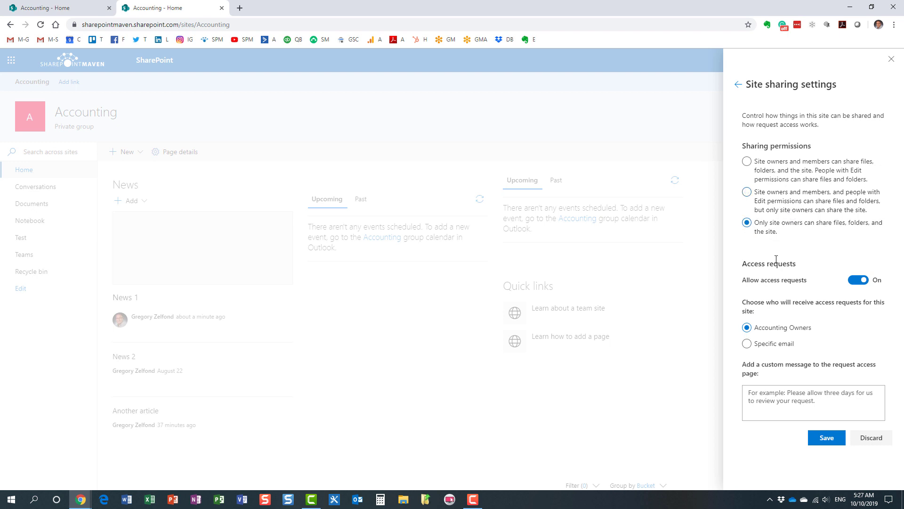
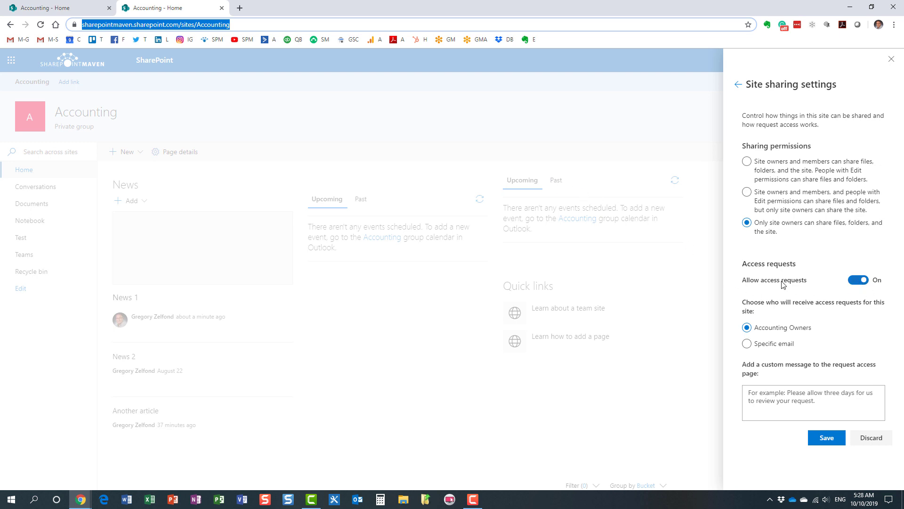
Try access requests off and on again, and try Specific email as recipient before reselecting Accounting Owners.
left_click(860, 283)
left_click(858, 282)
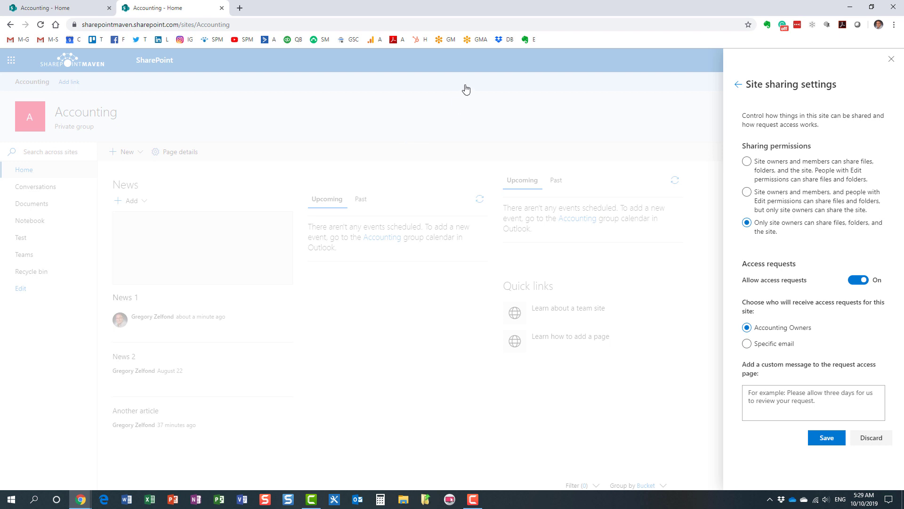
left_click(859, 280)
left_click(858, 280)
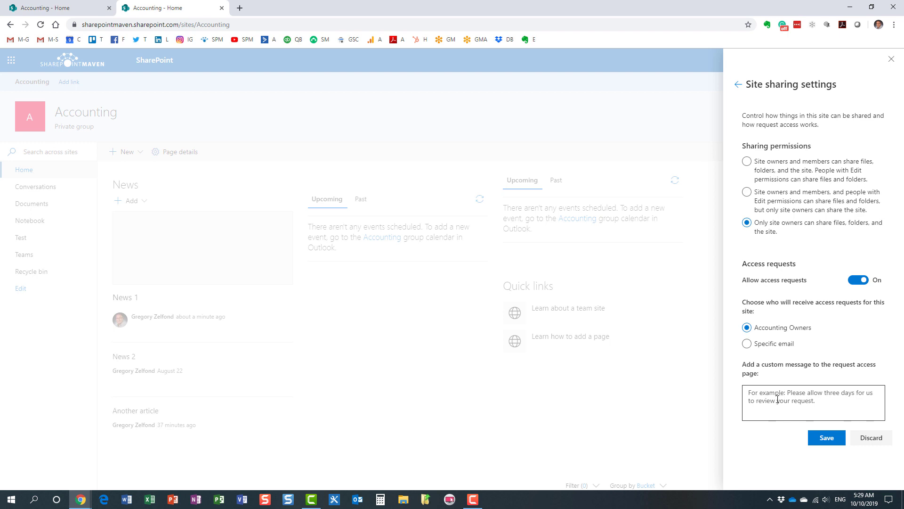
left_click(747, 343)
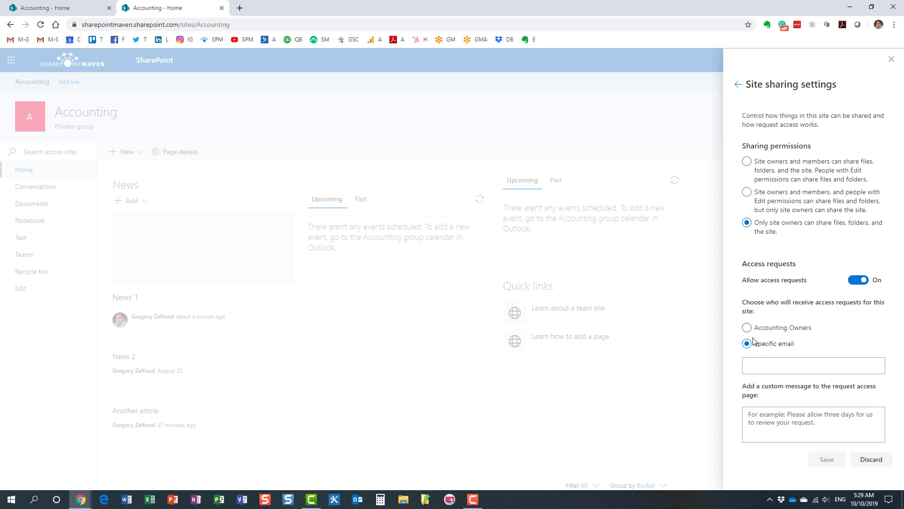
left_click(747, 328)
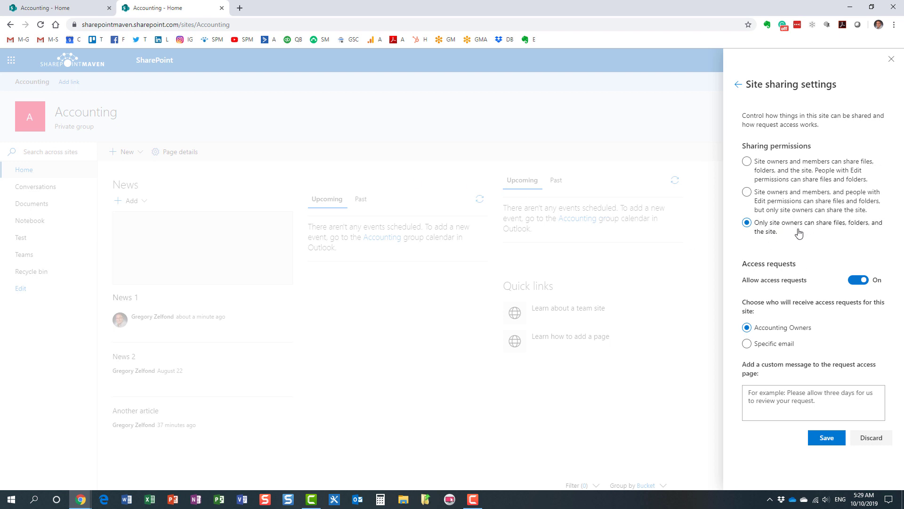
Save the site sharing settings and close the site permissions and settings panes.
left_click(826, 439)
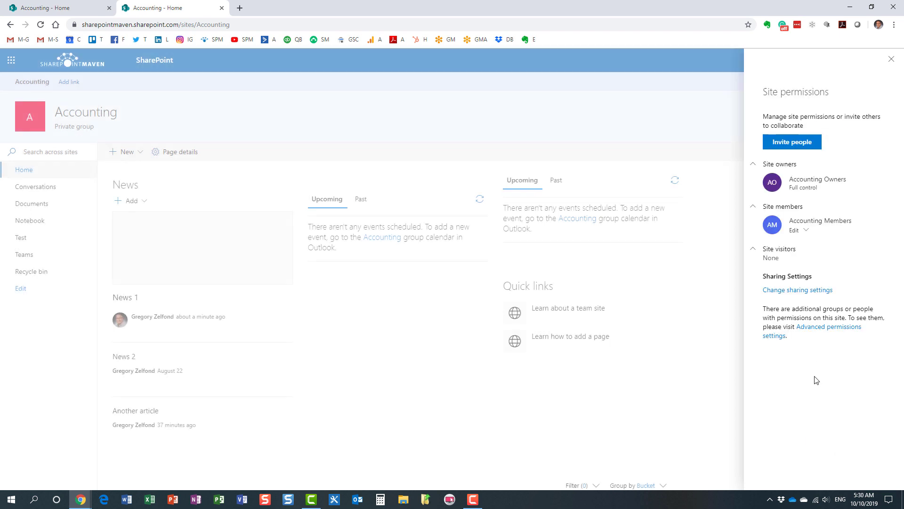
left_click(891, 58)
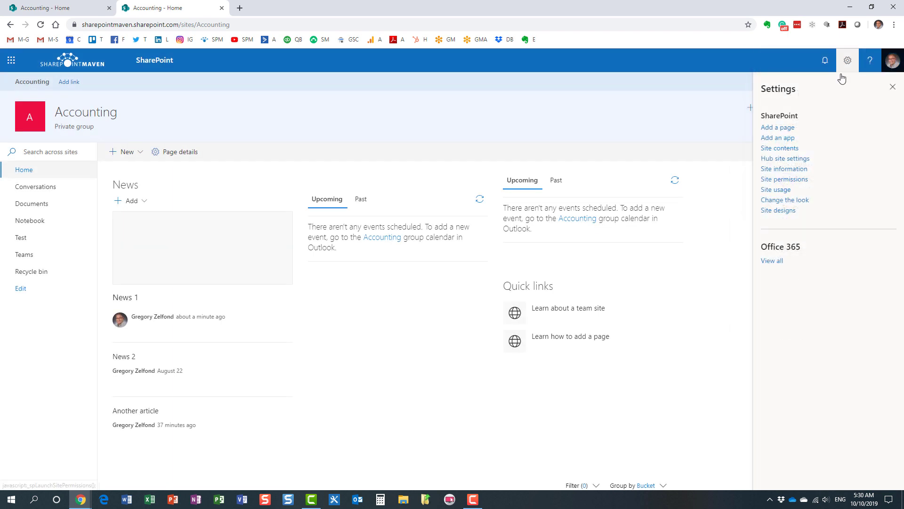
left_click(893, 88)
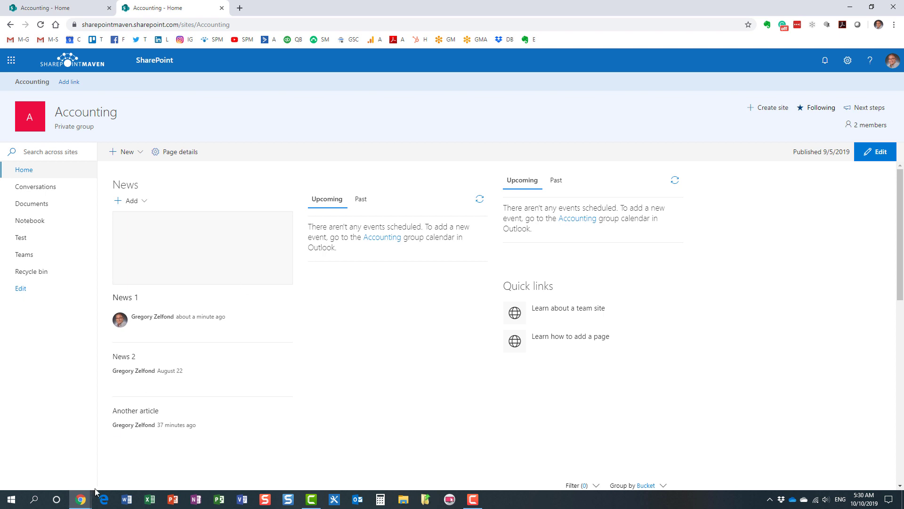
Switch to the member's incognito window, reload the Accounting site and open its site permissions.
mouse_move(94, 492)
left_click(147, 467)
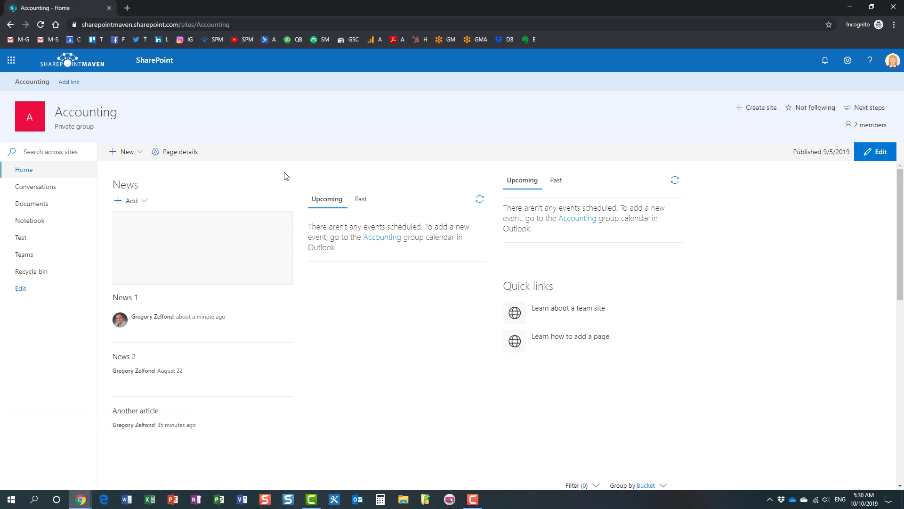
right_click(346, 124)
left_click(367, 148)
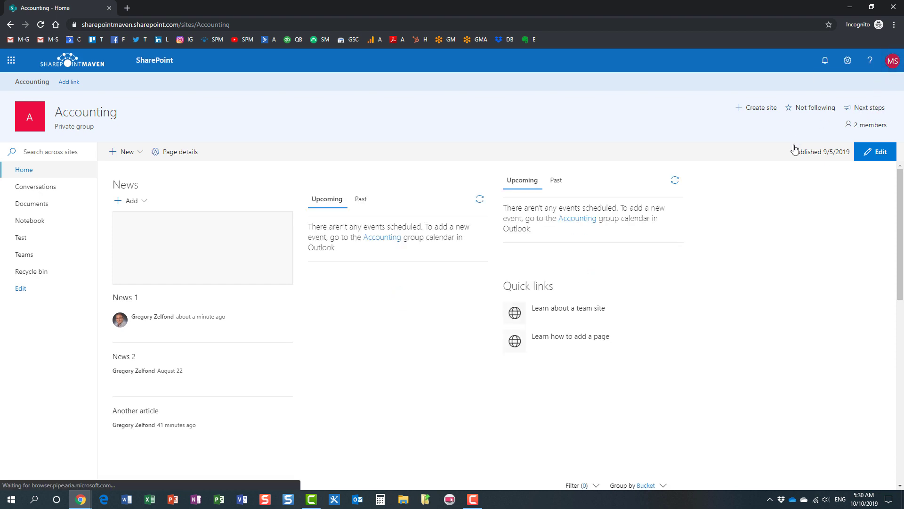
left_click(848, 62)
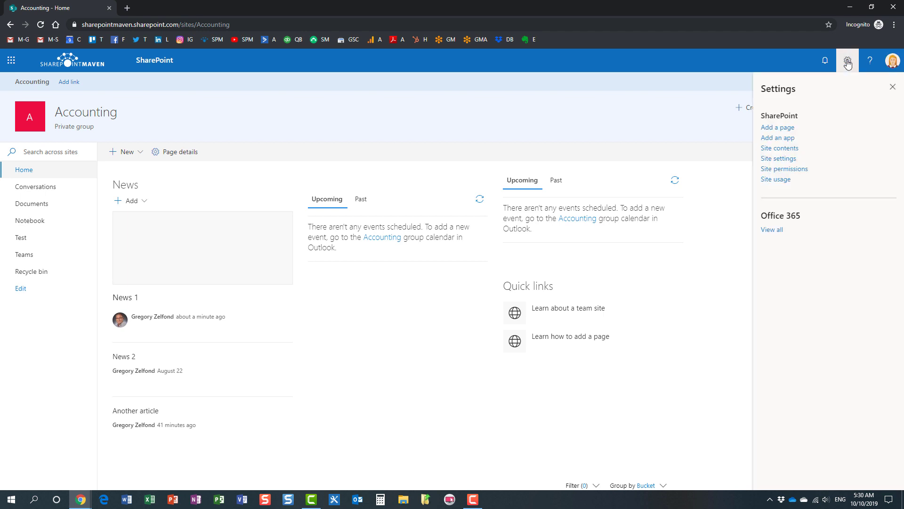
left_click(793, 170)
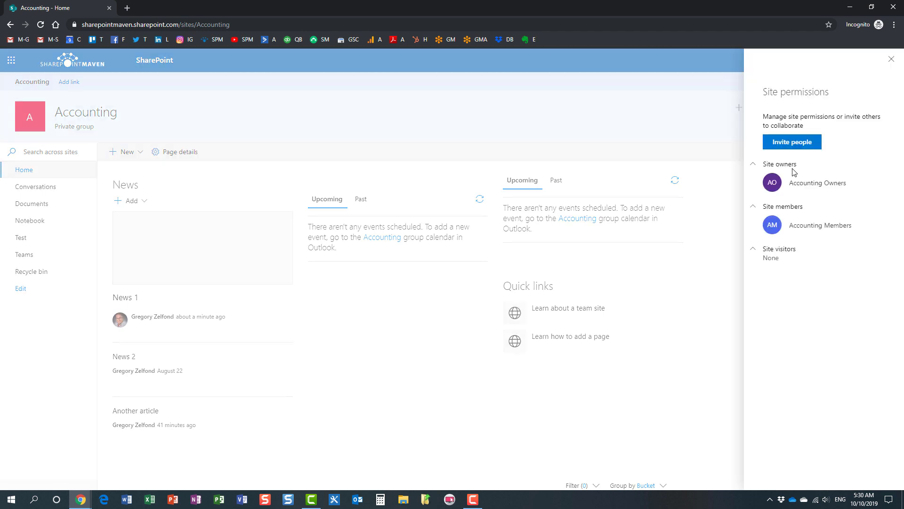
As the member, share the site only with a colleague found by first name, with Send email turned off.
left_click(800, 143)
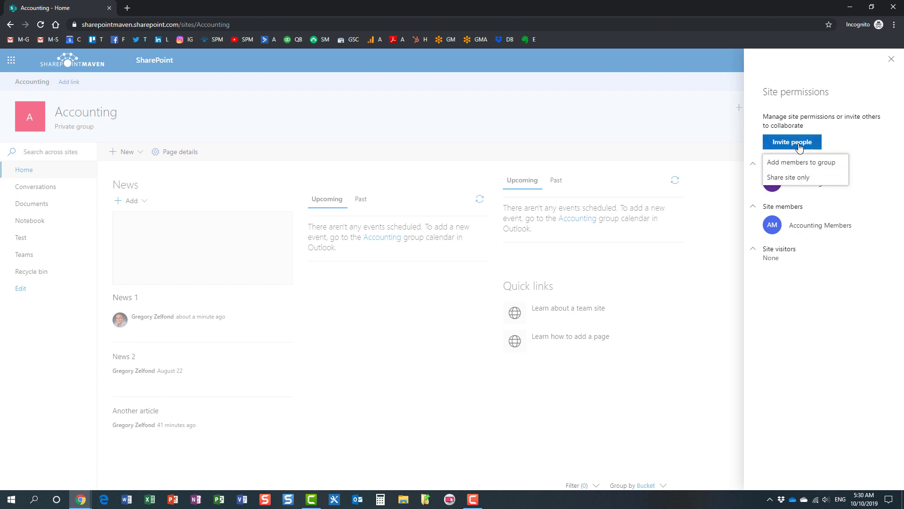
left_click(794, 177)
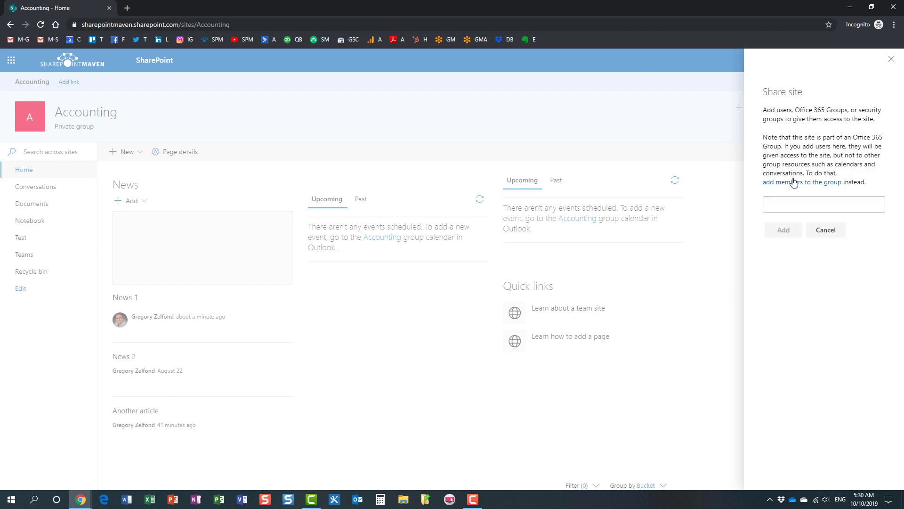
left_click(780, 208)
type("john")
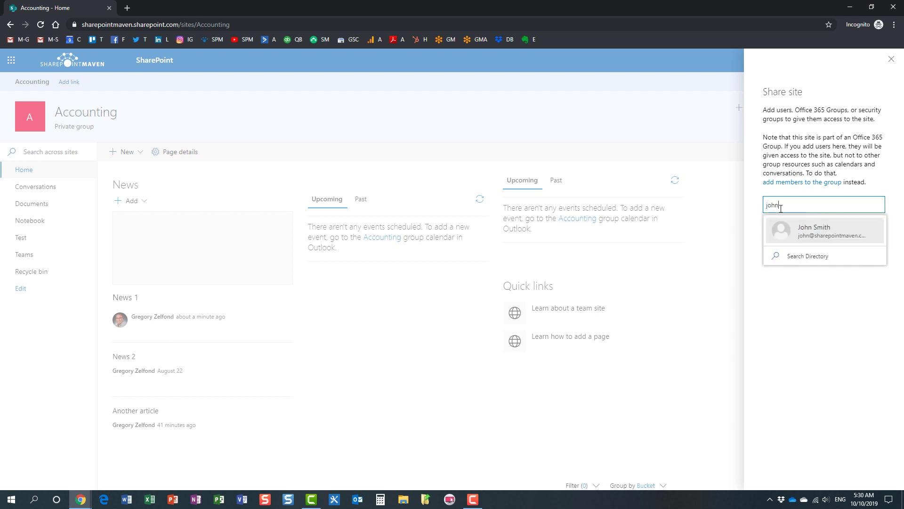
left_click(804, 231)
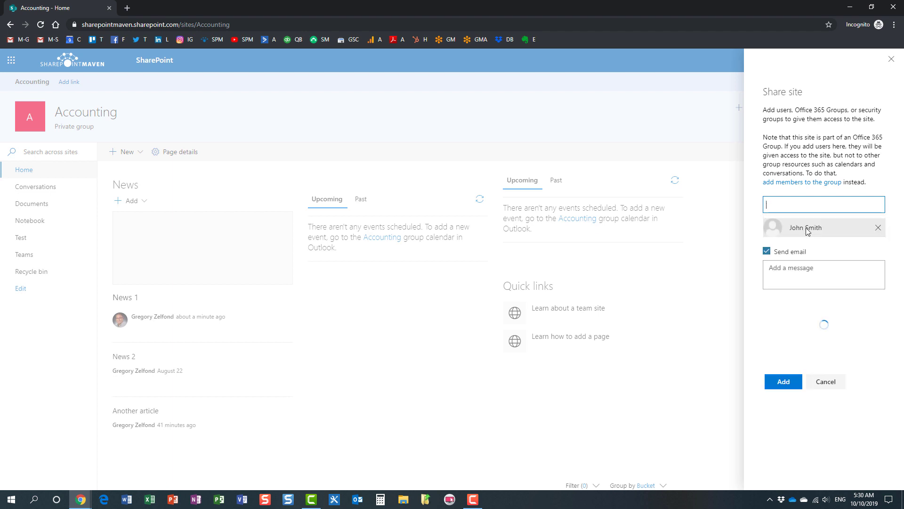
left_click(767, 251)
left_click(784, 280)
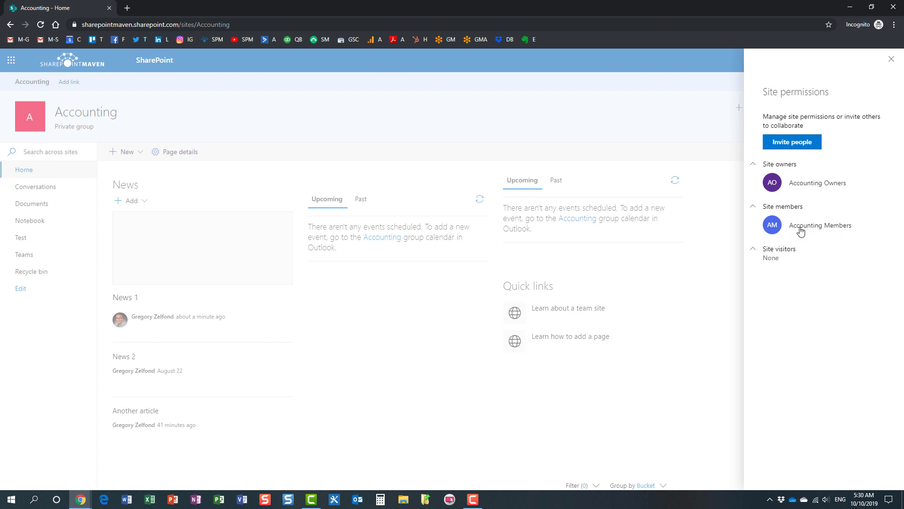
Submit the site-only share for the same colleague again without an email and check the site members list.
left_click(802, 142)
left_click(796, 175)
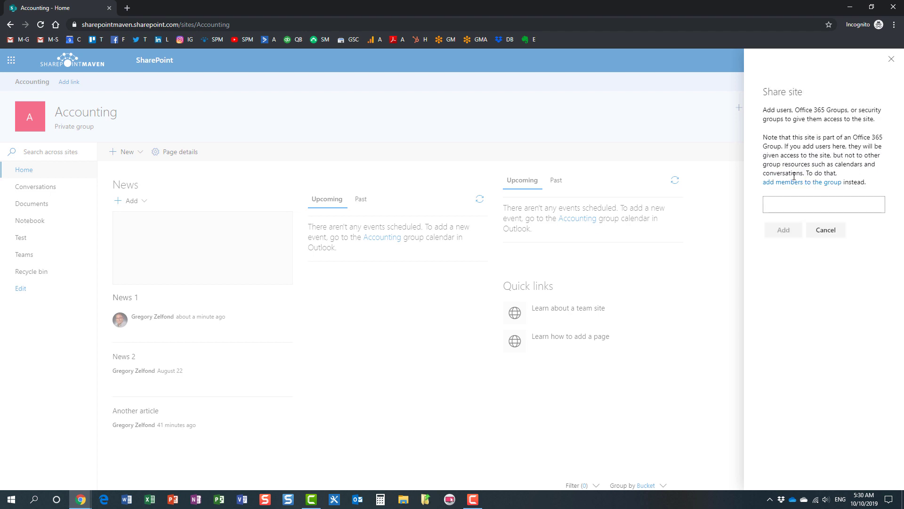
left_click(789, 208)
type("john")
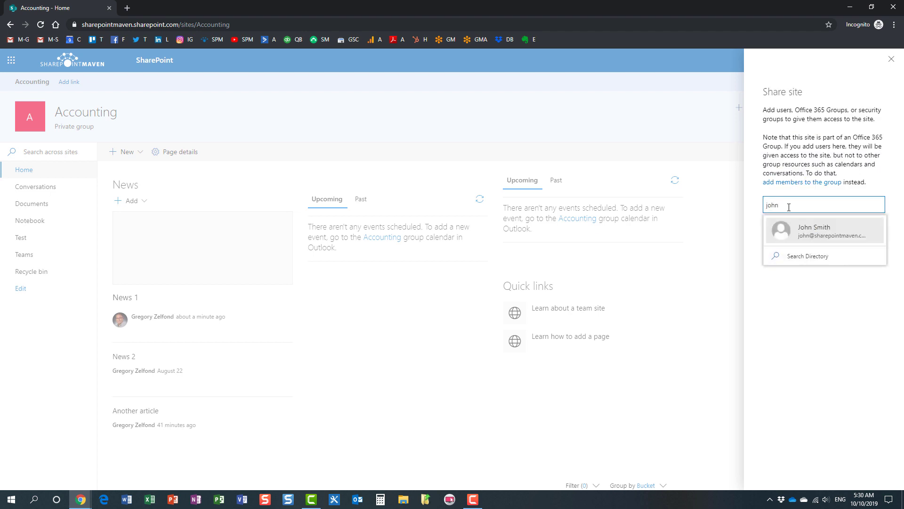
left_click(821, 230)
left_click(767, 251)
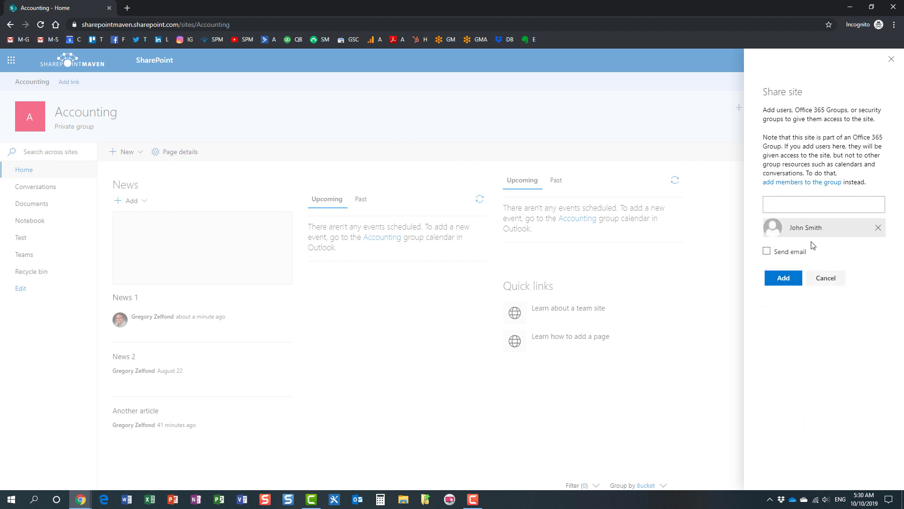
left_click(793, 279)
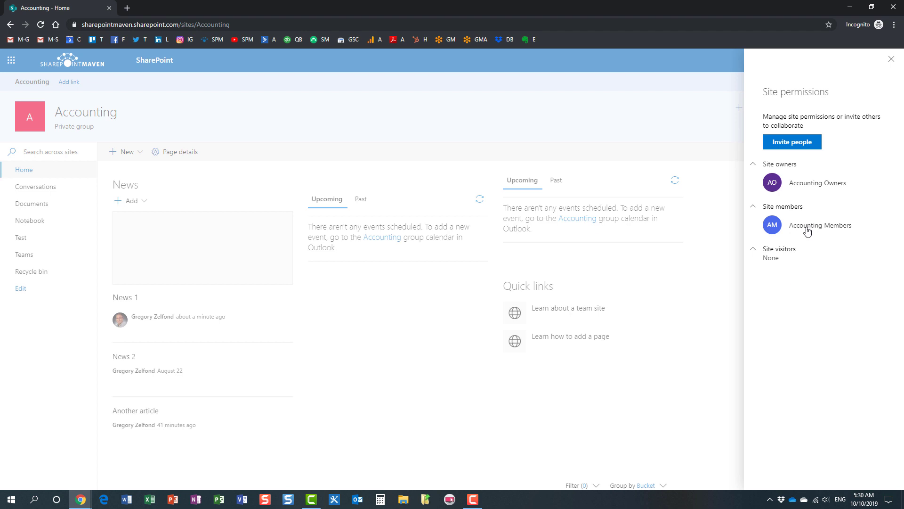
mouse_move(807, 230)
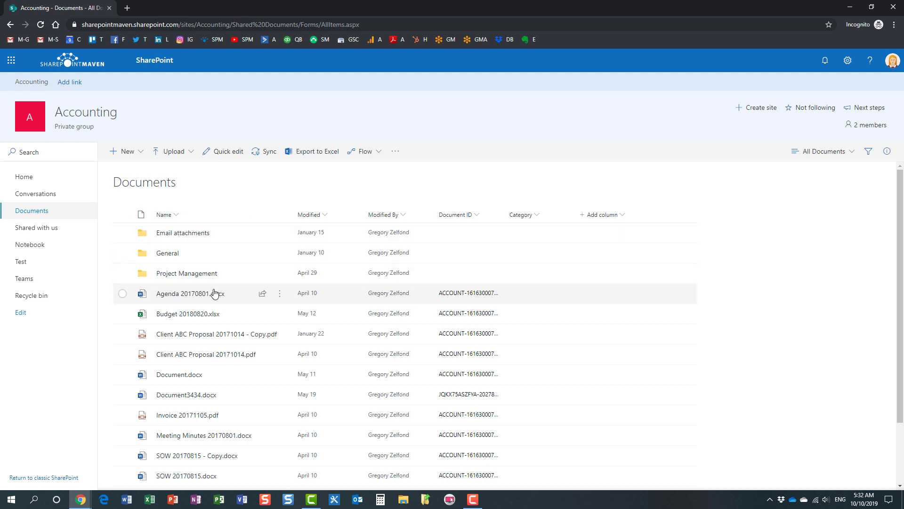
In Documents, start sharing Budget 20180820.xlsx and set the link to Specific people with editing allowed.
right_click(205, 316)
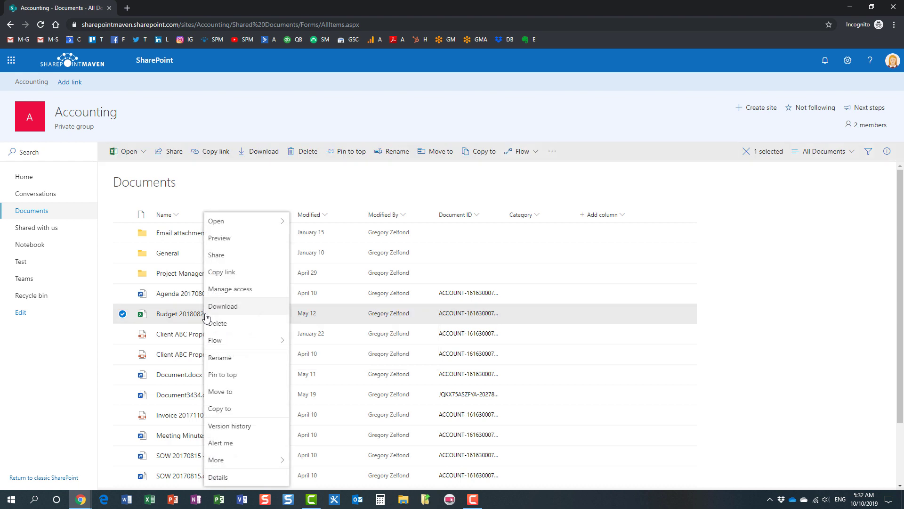
left_click(228, 256)
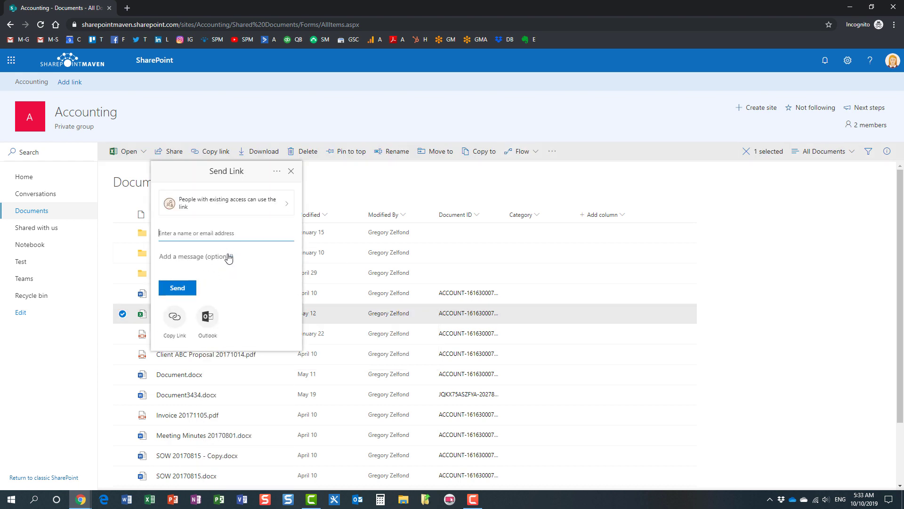
left_click(255, 211)
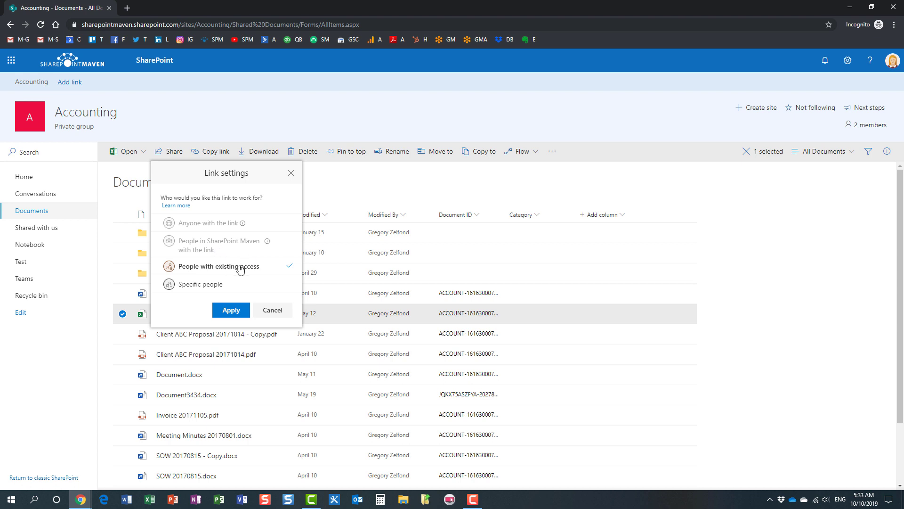
left_click(217, 286)
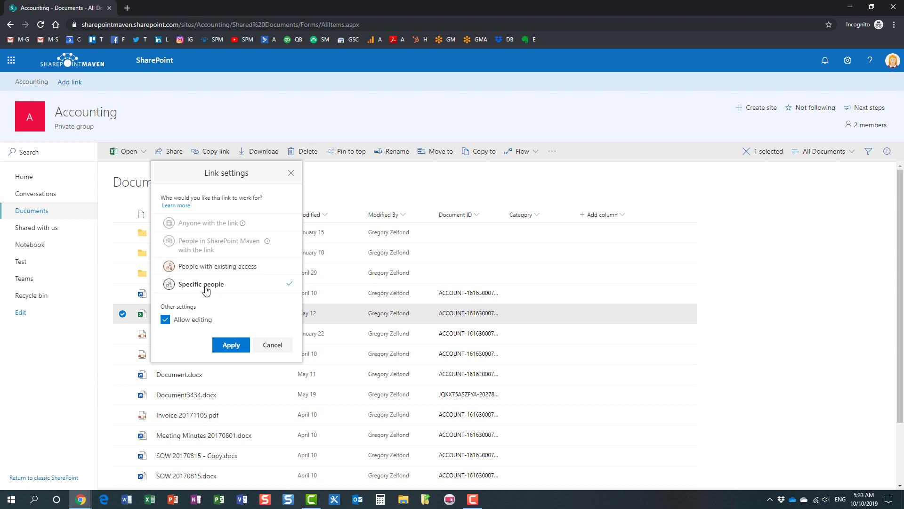
left_click(231, 345)
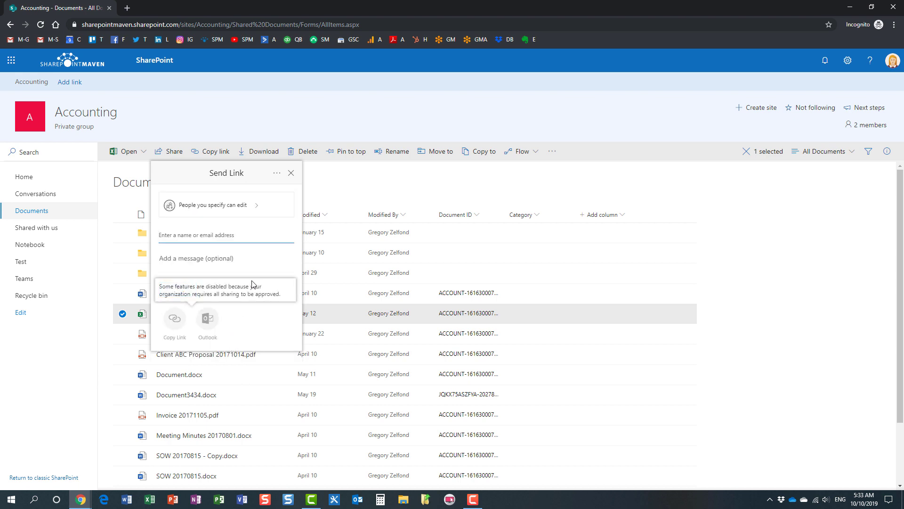
Send the budget file's sharing link to the same colleague and return to the site's Home page.
type("joh")
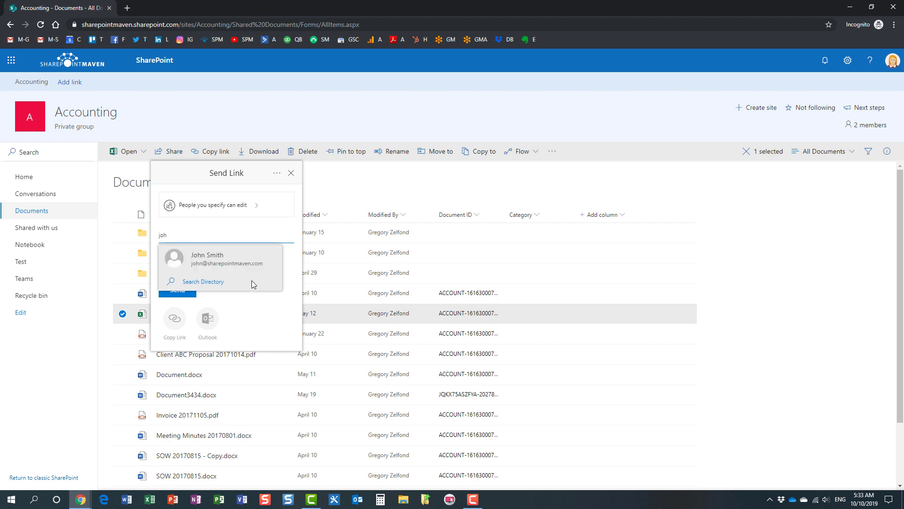
left_click(244, 258)
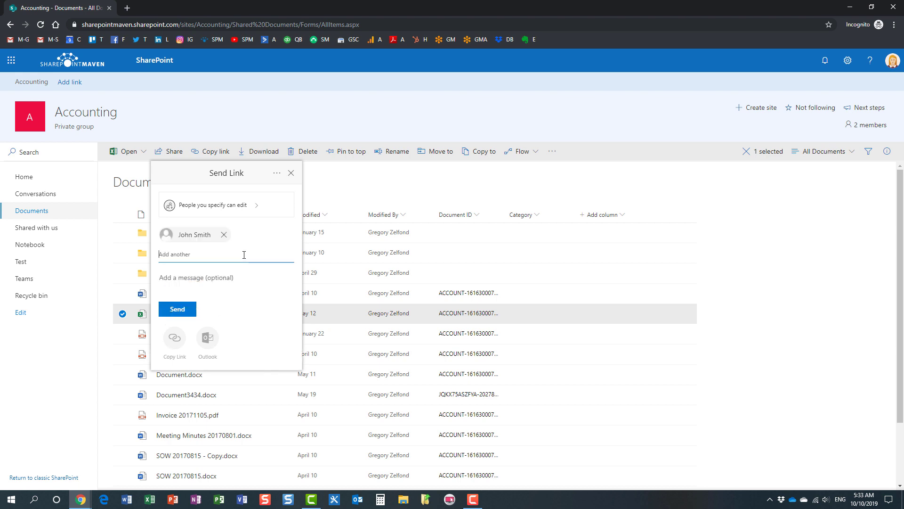
left_click(181, 311)
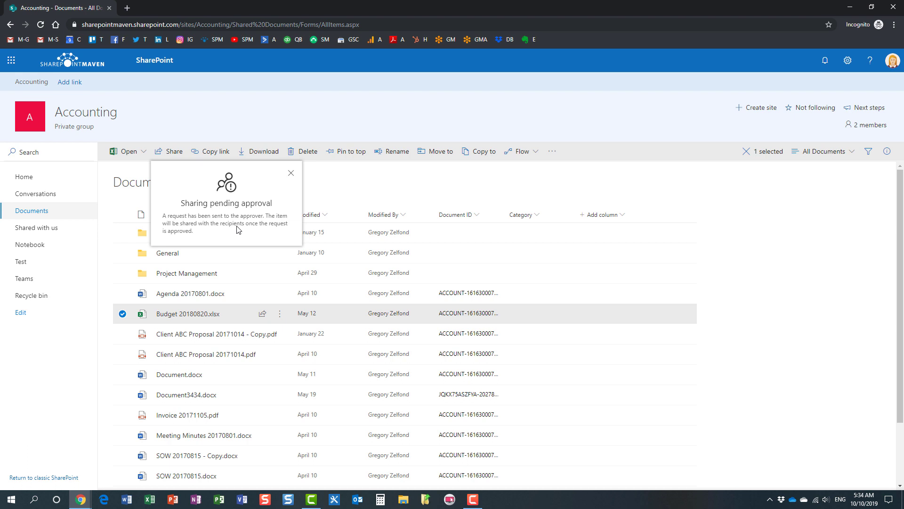
left_click(291, 173)
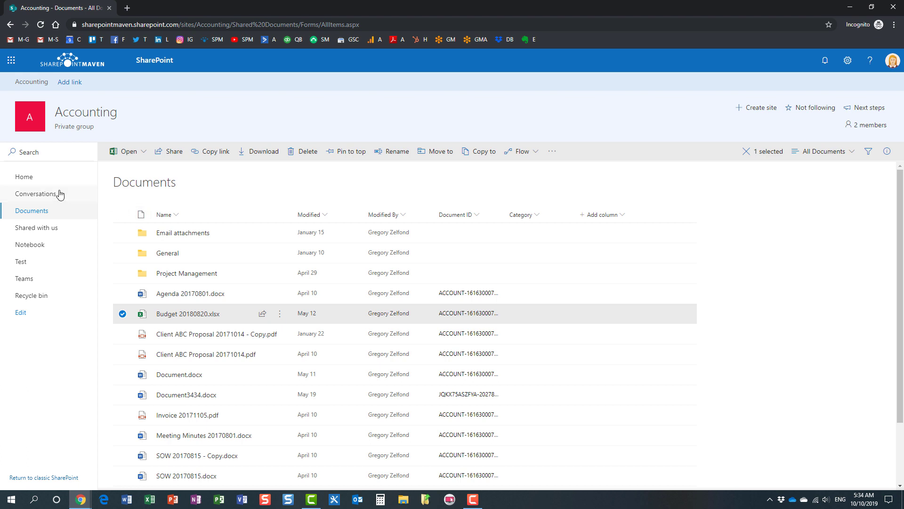
left_click(28, 179)
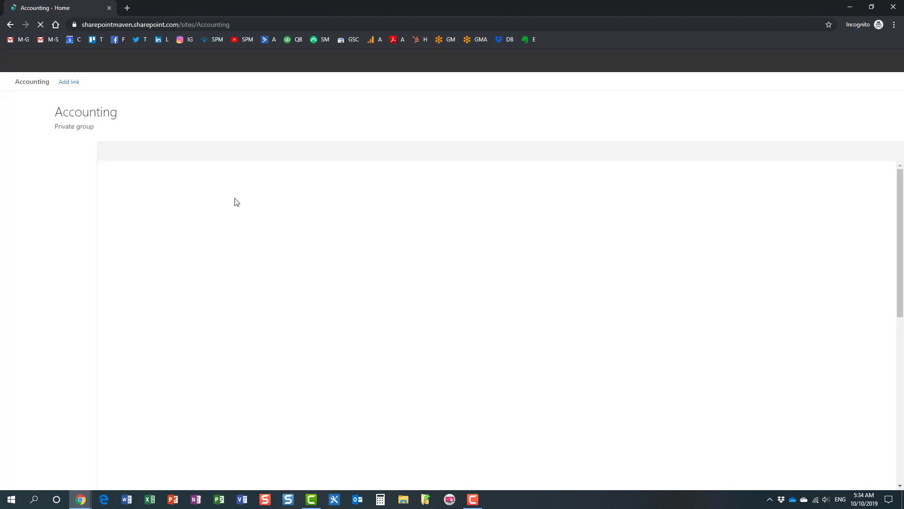